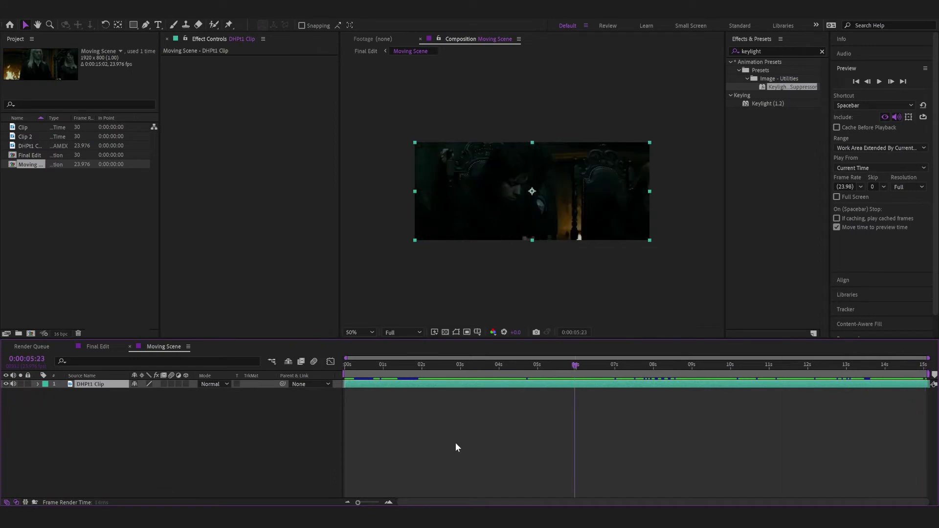
Step: Scrub through the Moving Scene composition to review the footage, then return to the start and check the DHPt1 Clip source details
{"action": "left_click_drag", "start_coordinate": [456, 443], "coordinate": [804, 406]}
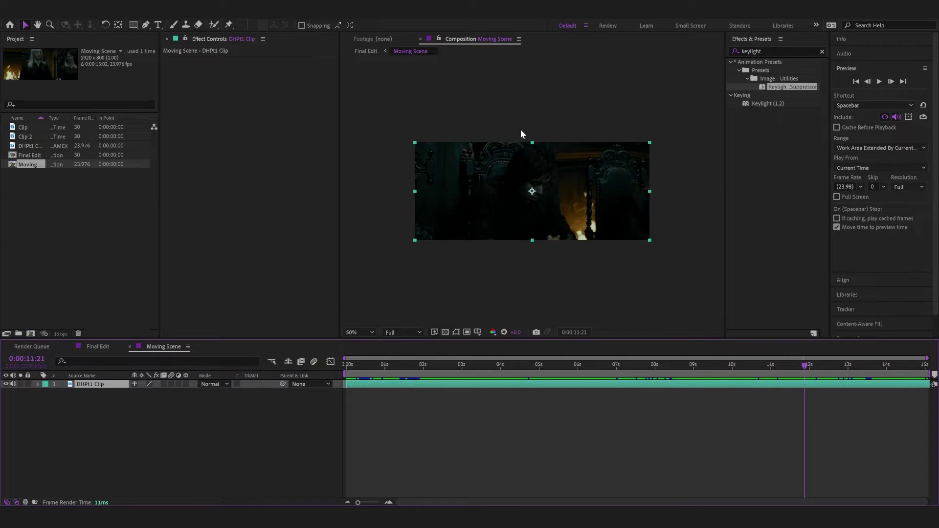
{"action": "left_click_drag", "start_coordinate": [805, 391], "coordinate": [397, 395]}
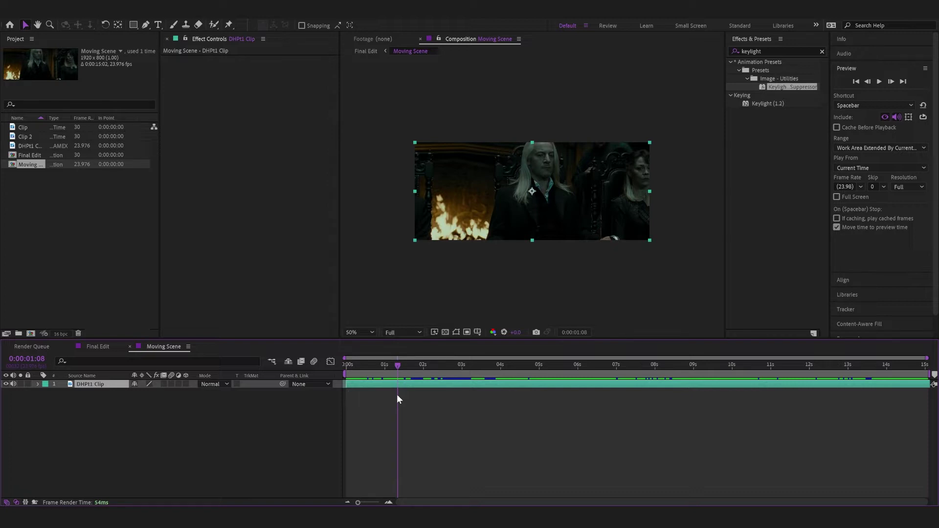
{"action": "left_click_drag", "start_coordinate": [365, 374], "coordinate": [335, 399]}
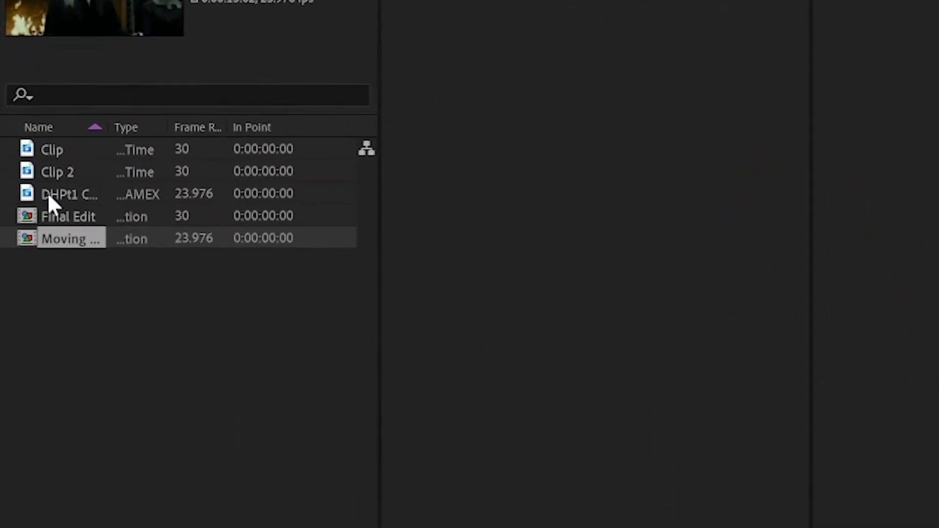
{"action": "left_click", "coordinate": [49, 196]}
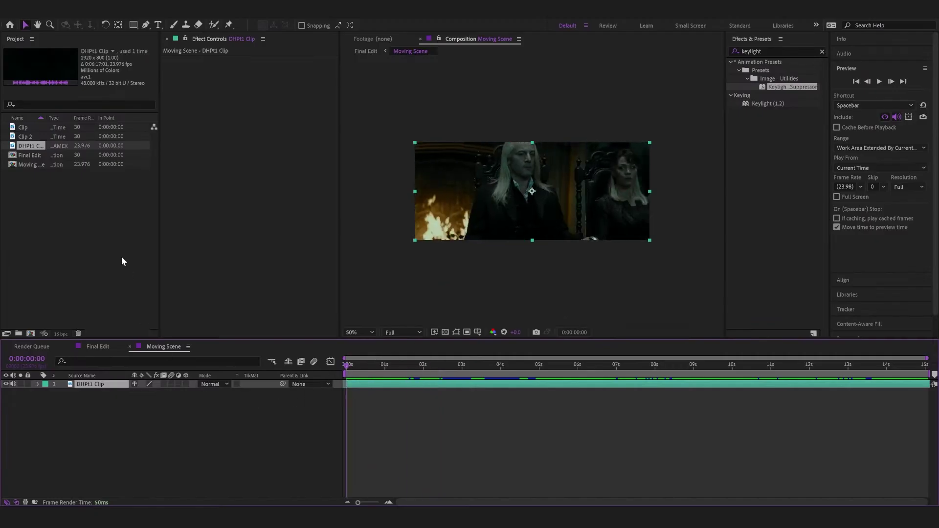
{"action": "left_click", "coordinate": [121, 256]}
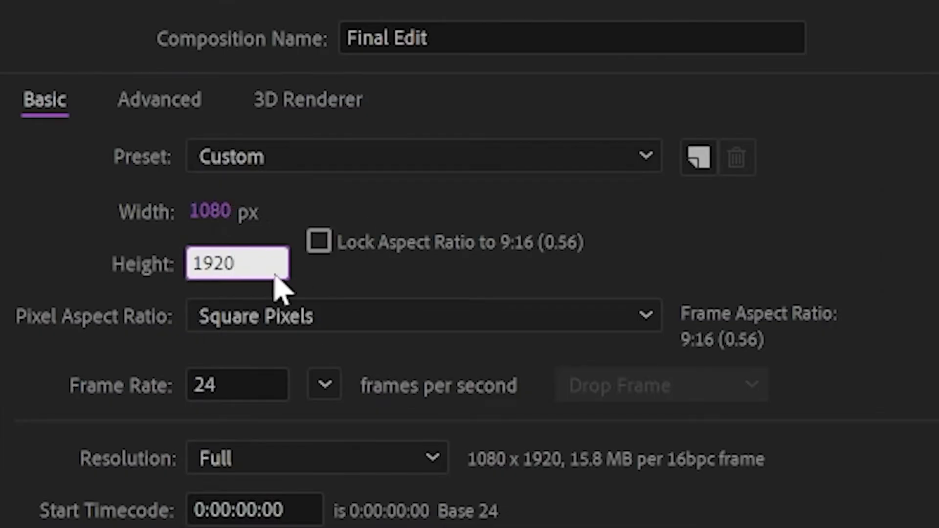
Step: Lock the Final Edit composition's 9:16 aspect ratio and set its height to 800 px, giving a width of 450 px
{"action": "left_click", "coordinate": [392, 242]}
{"action": "left_click", "coordinate": [222, 259]}
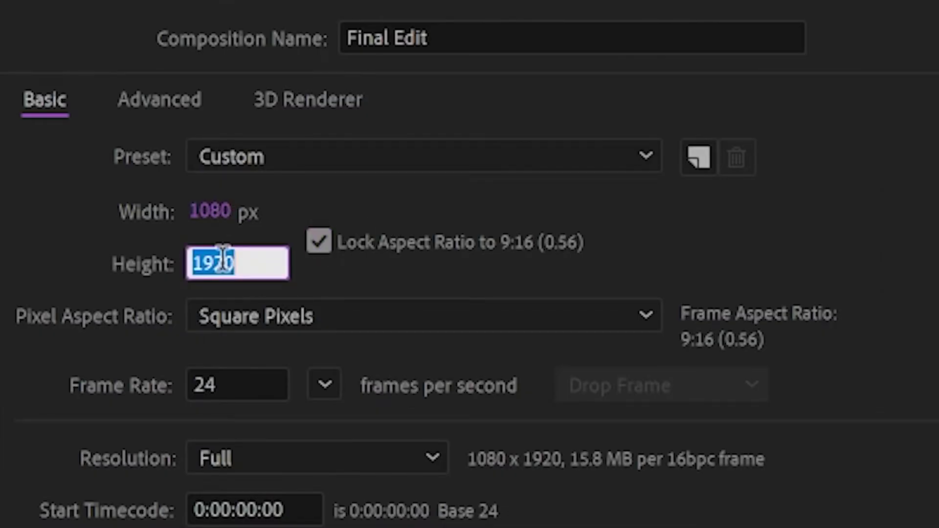
{"action": "type", "text": "800"}
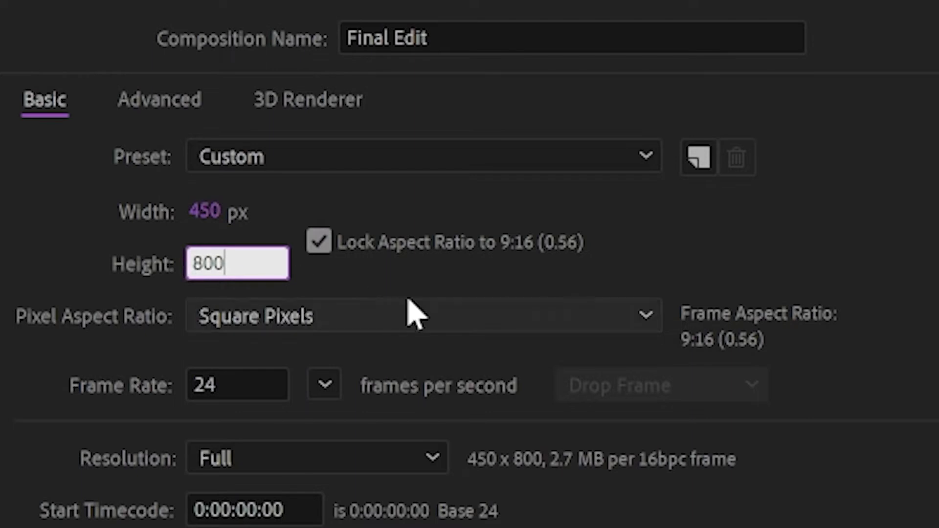
{"action": "key", "text": "Tab"}
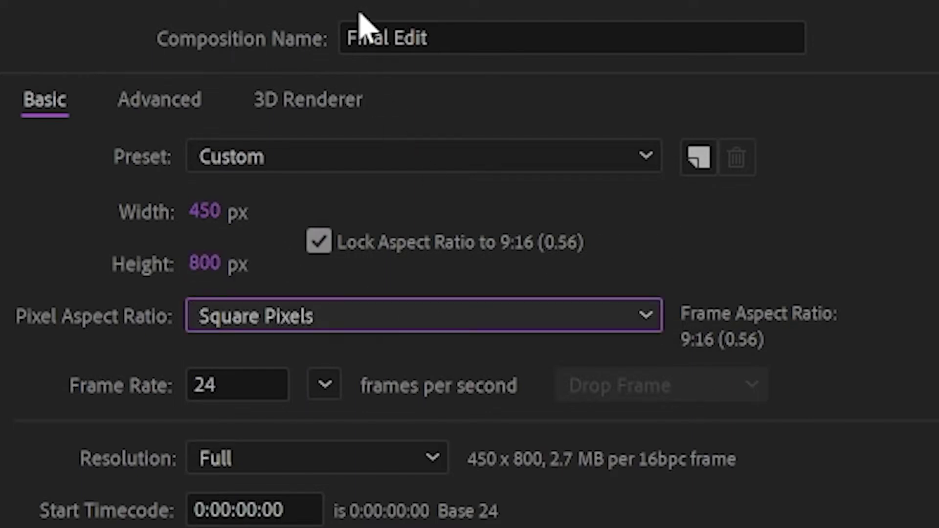
{"action": "key", "text": "Return"}
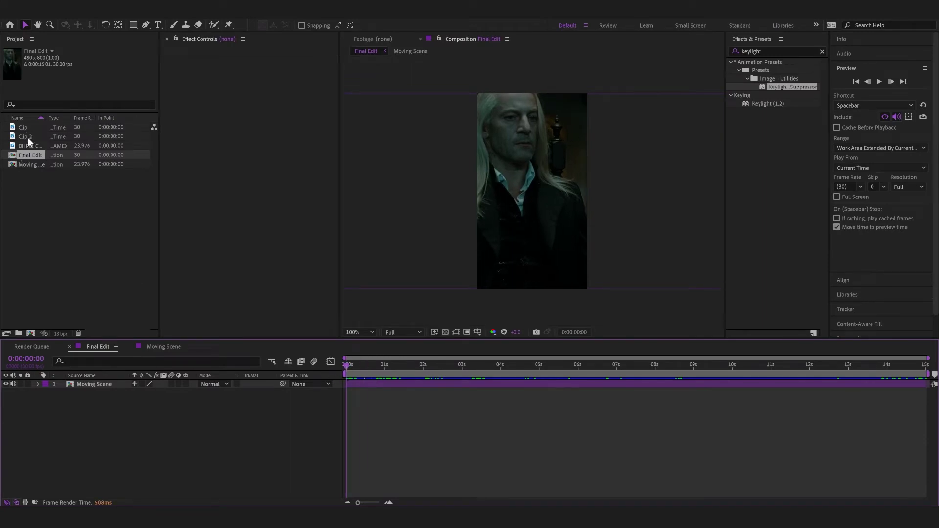
Step: Add DHPt1 Clip to the Final Edit composition above the Moving Scene layer and slip it to an earlier time
{"action": "left_click_drag", "start_coordinate": [28, 146], "coordinate": [126, 401]}
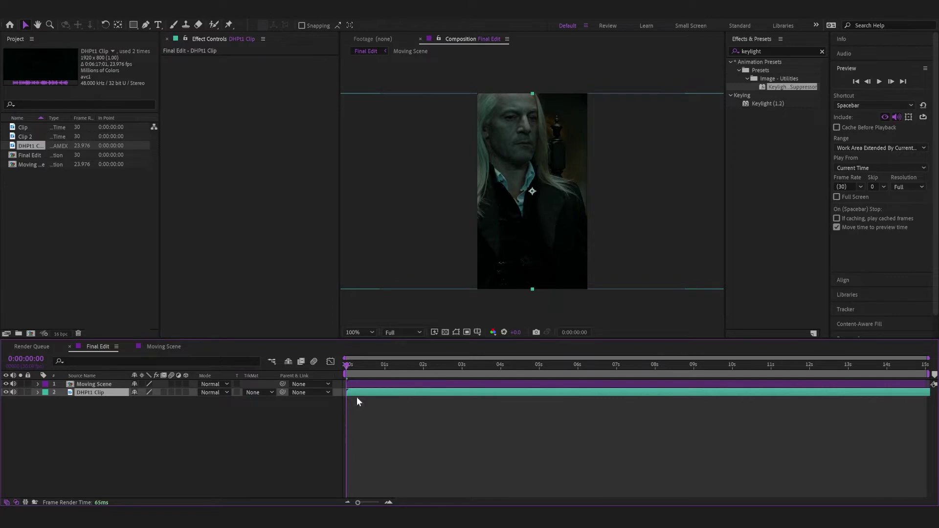
{"action": "left_click_drag", "start_coordinate": [88, 378], "coordinate": [107, 383]}
{"action": "left_click_drag", "start_coordinate": [905, 384], "coordinate": [342, 352]}
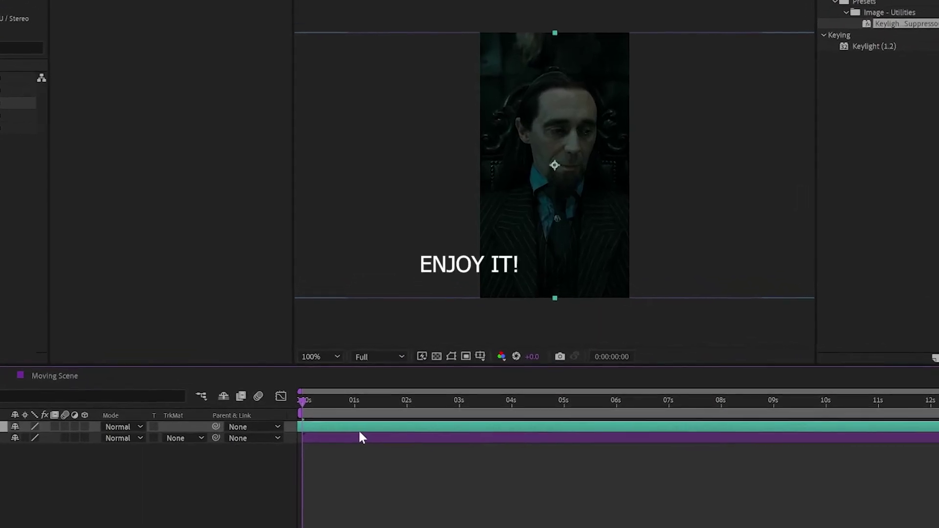
Step: Split the DHPt1 Clip layer at the start of the composition and delete the part before it
{"action": "key", "text": "ctrl+shift+d"}
{"action": "key", "text": "ctrl+z"}
{"action": "key", "text": "ctrl+shift+d"}
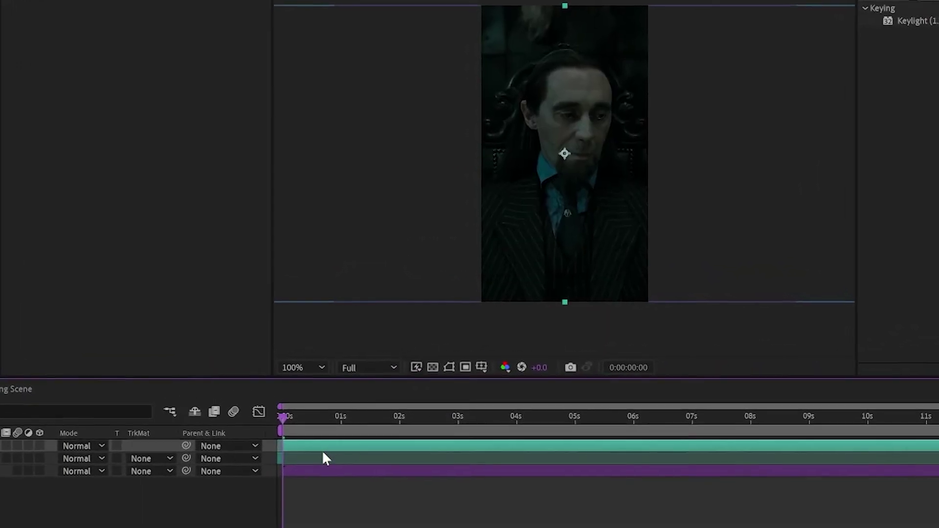
{"action": "left_click", "coordinate": [312, 449]}
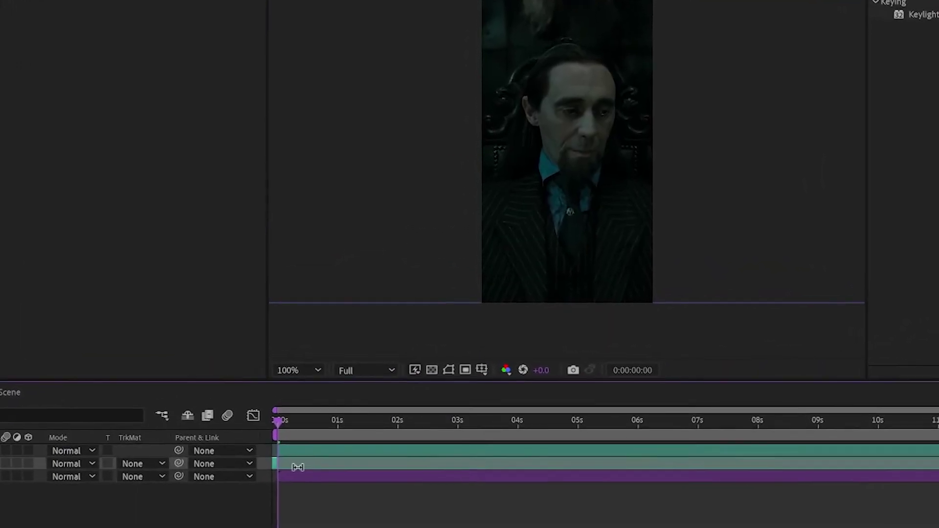
{"action": "key", "text": "Delete"}
{"action": "key", "text": "End"}
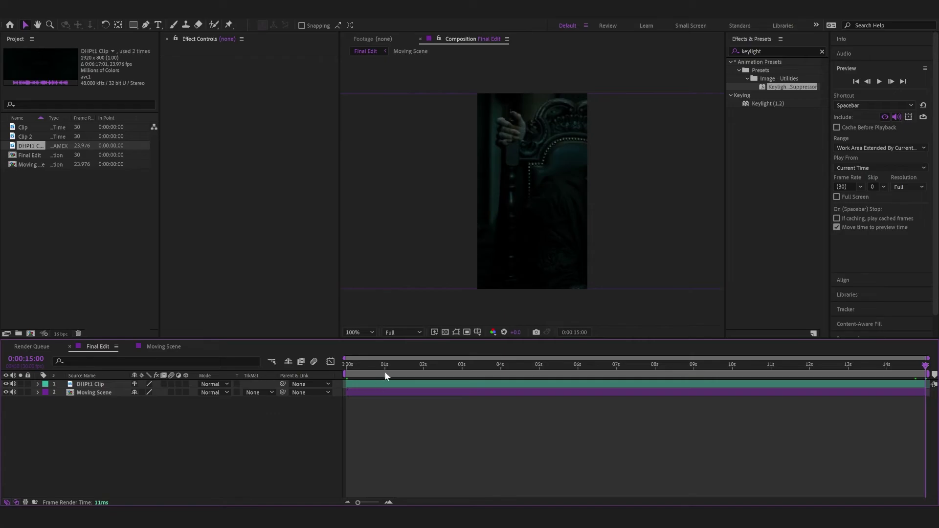
Step: Try to pre-compose the DHPt1 Clip layer with all attributes moved into the new composition, then delete the layer from Final Edit
{"action": "left_click_drag", "start_coordinate": [384, 372], "coordinate": [373, 370]}
{"action": "left_click", "coordinate": [375, 371]}
{"action": "left_click", "coordinate": [379, 385]}
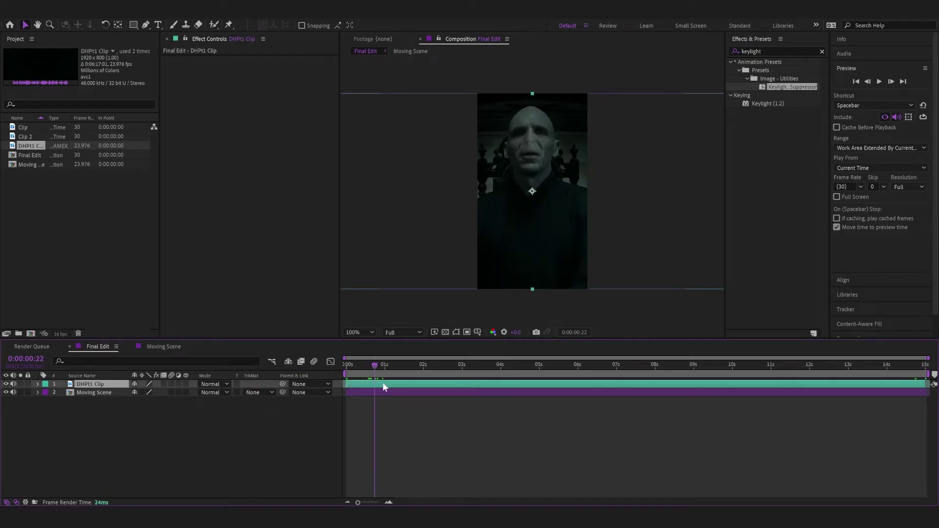
{"action": "key", "text": "ctrl+shift+c"}
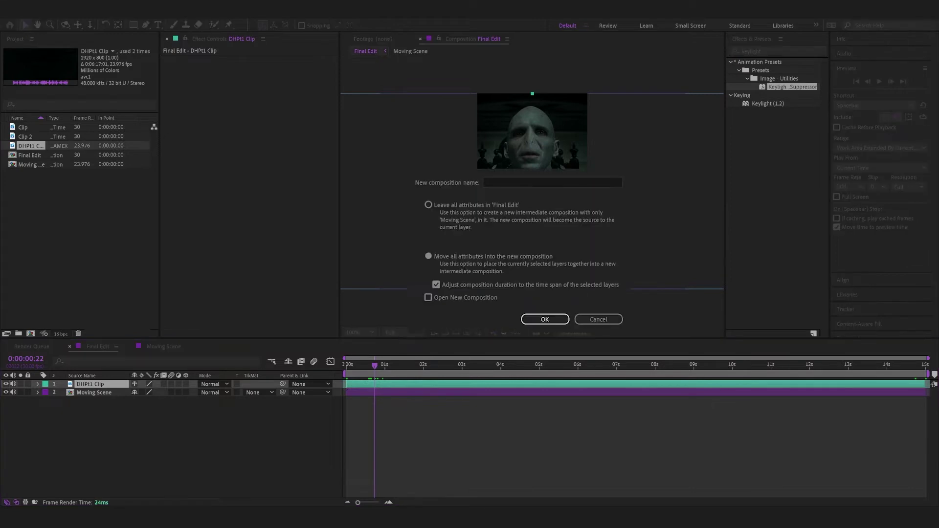
{"action": "key", "text": "Return"}
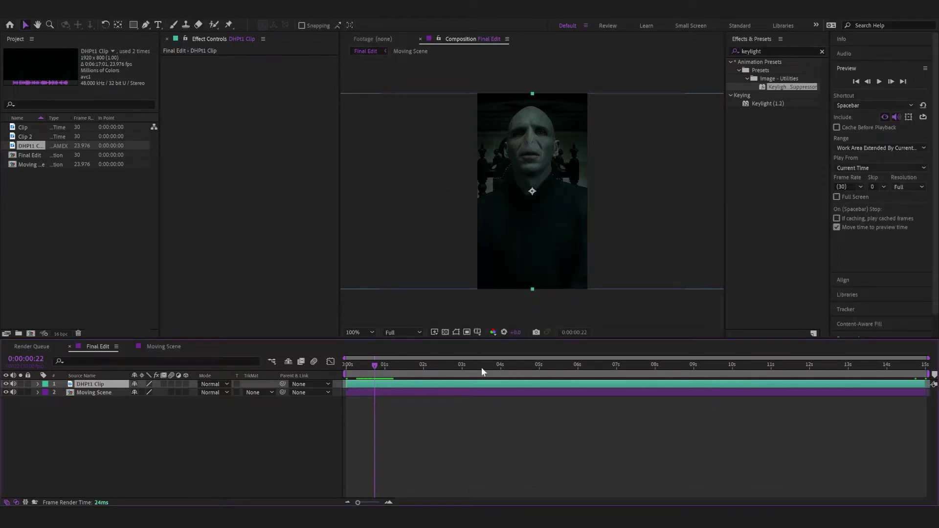
{"action": "key", "text": "Delete"}
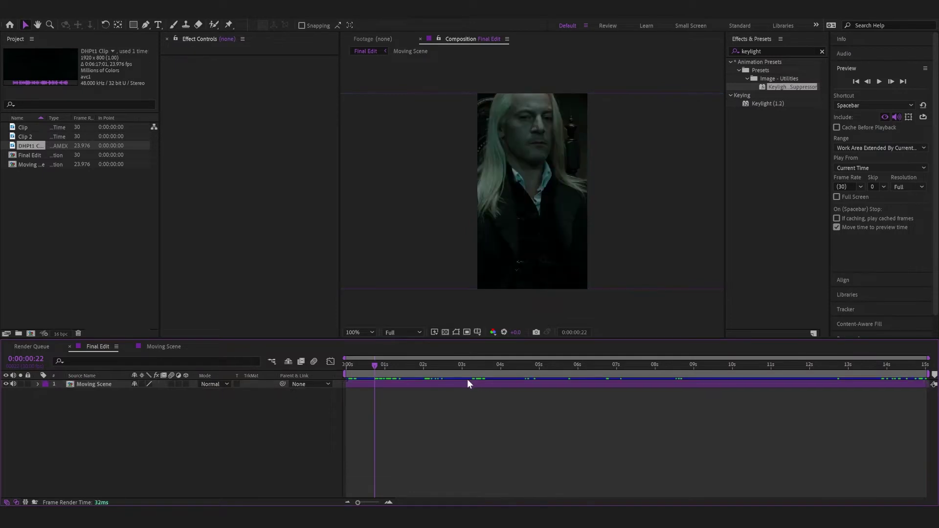
Step: Open the Moving Scene composition, check its composition settings, and scrub through its clip for a suitable section to track
{"action": "left_click", "coordinate": [477, 380]}
{"action": "double_click", "coordinate": [492, 384]}
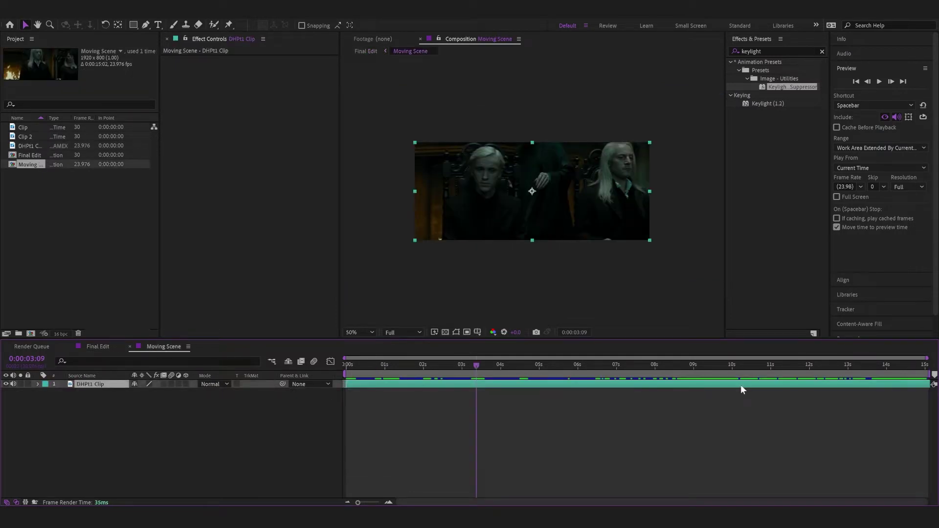
{"action": "left_click", "coordinate": [43, 167]}
{"action": "key", "text": "ctrl+k"}
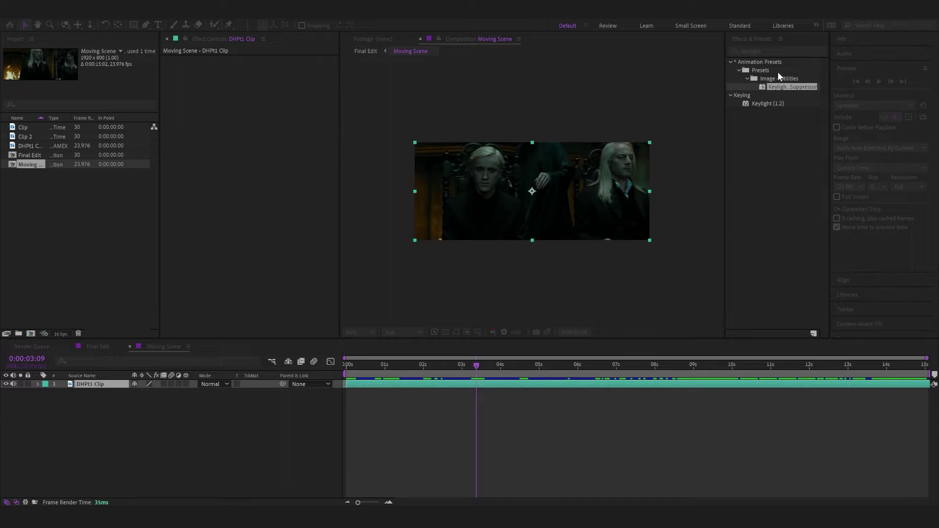
{"action": "left_click_drag", "start_coordinate": [476, 366], "coordinate": [756, 416]}
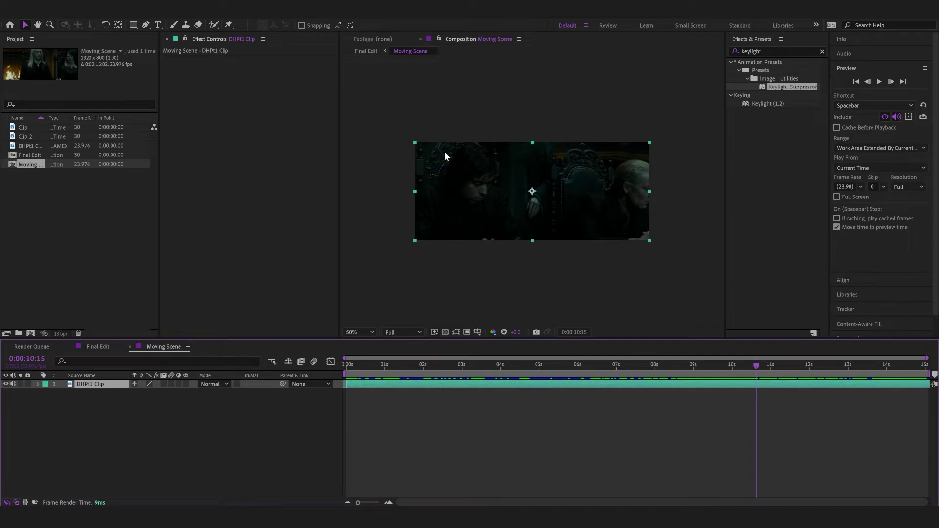
{"action": "left_click_drag", "start_coordinate": [756, 368], "coordinate": [550, 435]}
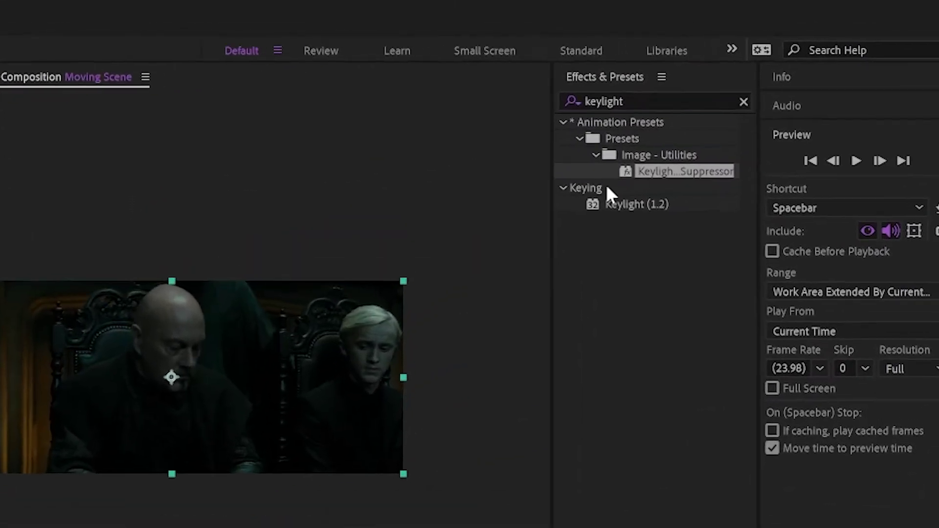
Step: Search the effects for "3d camera", split DHPt1 Clip at 0:00:08:14, and apply 3D Camera Tracker to the later part
{"action": "double_click", "coordinate": [623, 102]}
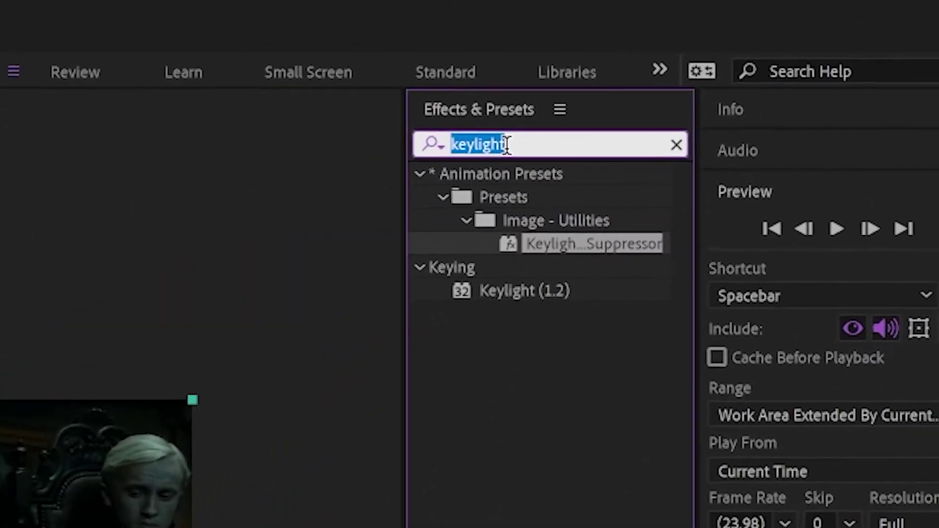
{"action": "type", "text": "3d camera"}
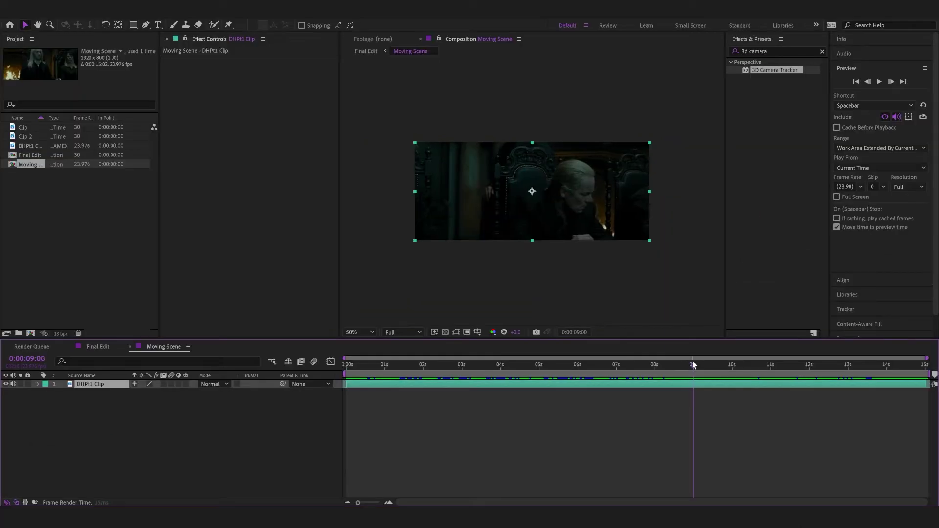
{"action": "left_click_drag", "start_coordinate": [692, 365], "coordinate": [678, 364]}
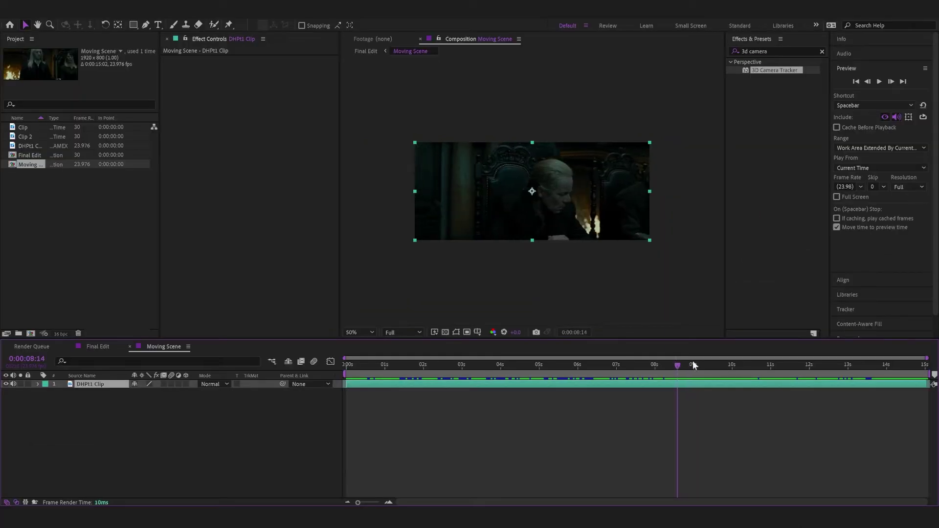
{"action": "key", "text": "ctrl+shift+d"}
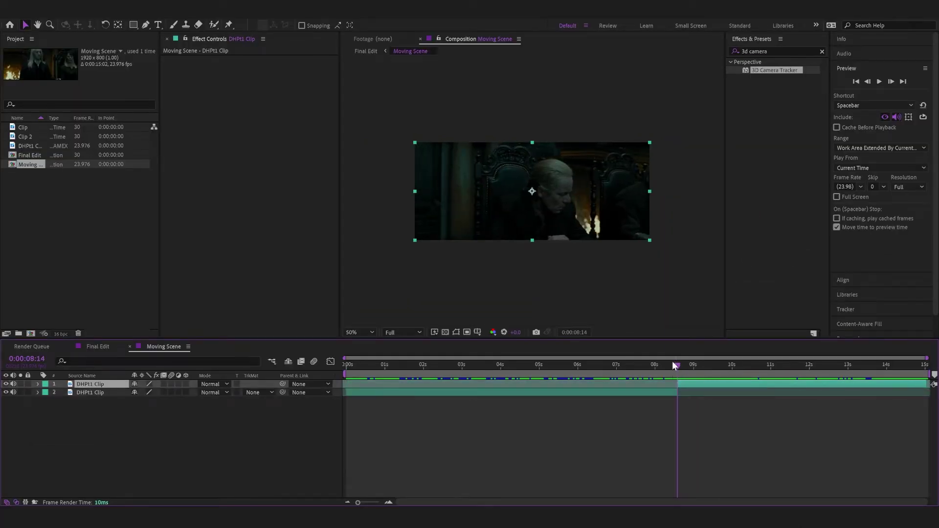
{"action": "left_click_drag", "start_coordinate": [673, 364], "coordinate": [691, 365]}
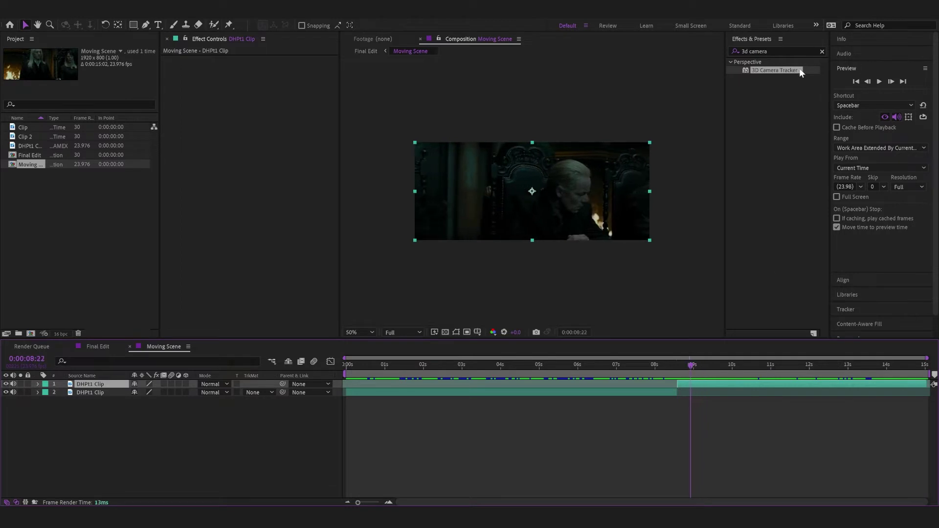
{"action": "left_click_drag", "start_coordinate": [801, 72], "coordinate": [701, 385]}
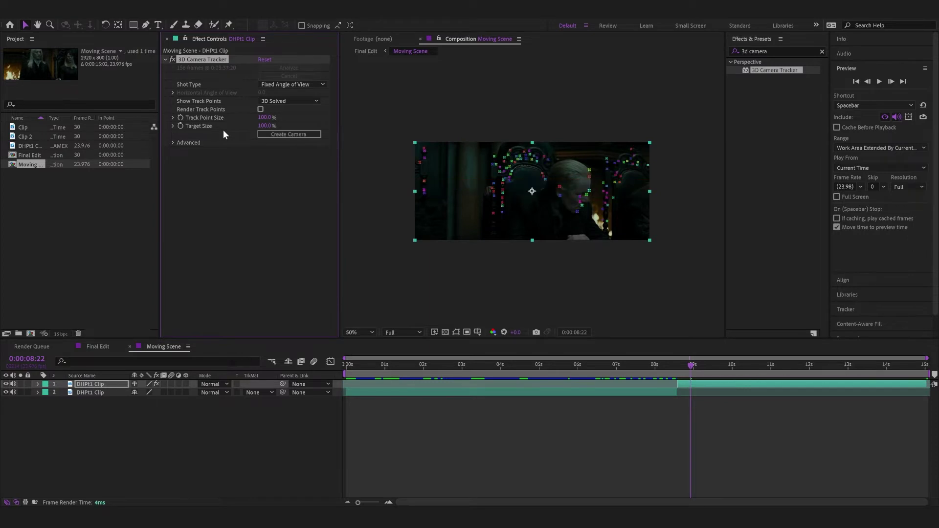
Step: Create a solid and camera from the track points on the chair back at 0:00:13:14
{"action": "left_click_drag", "start_coordinate": [754, 364], "coordinate": [870, 356]}
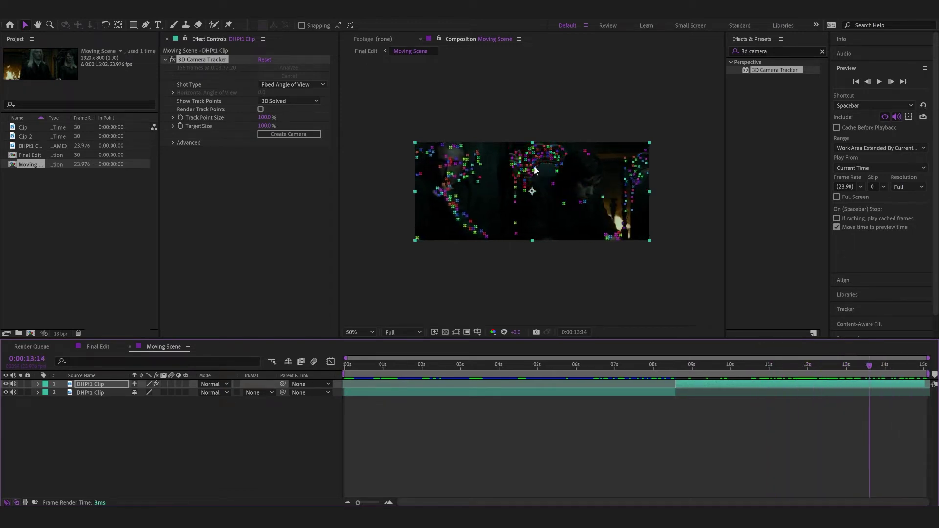
{"action": "right_click", "coordinate": [551, 173]}
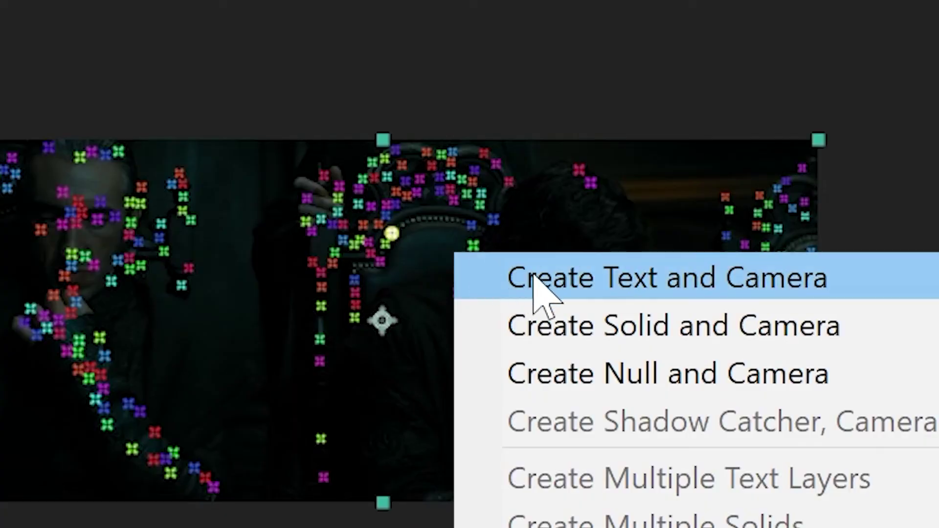
{"action": "left_click", "coordinate": [573, 322]}
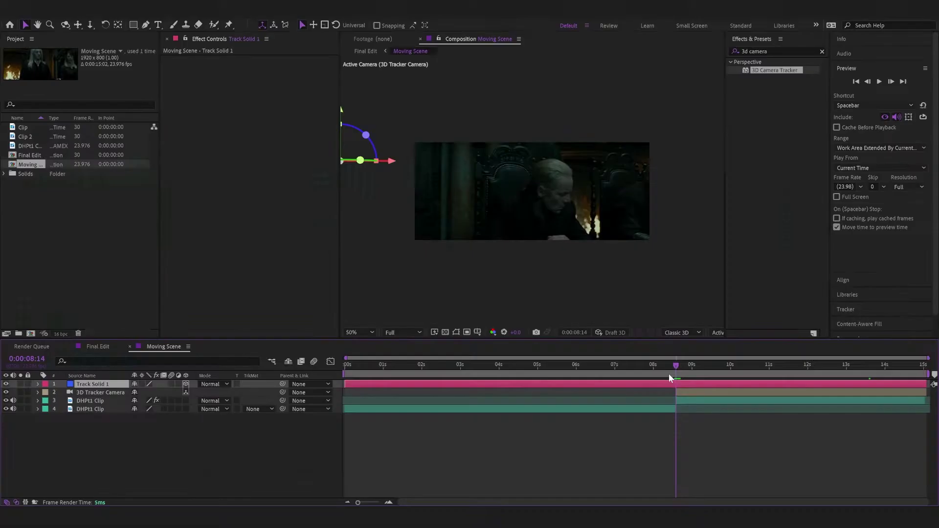
Step: Split the Track Solid 1 layer at 0:00:08:14 and delete the part before the tracked section
{"action": "key", "text": "ctrl+shift+d"}
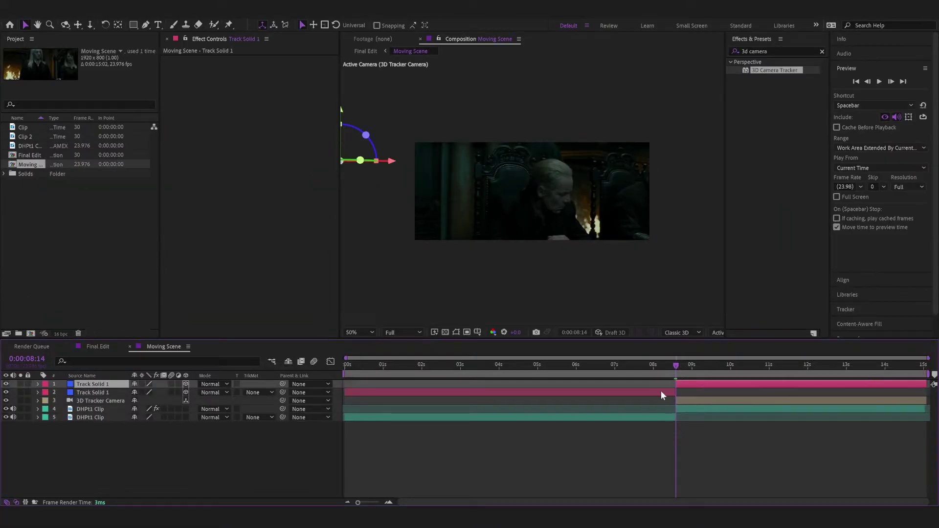
{"action": "left_click", "coordinate": [661, 393]}
{"action": "key", "text": "Delete"}
Step: Scrub through the tracked section and pre-compose the Track Solid 1 layer as Track Solid 1 Comp 1
{"action": "left_click_drag", "start_coordinate": [693, 363], "coordinate": [806, 362]}
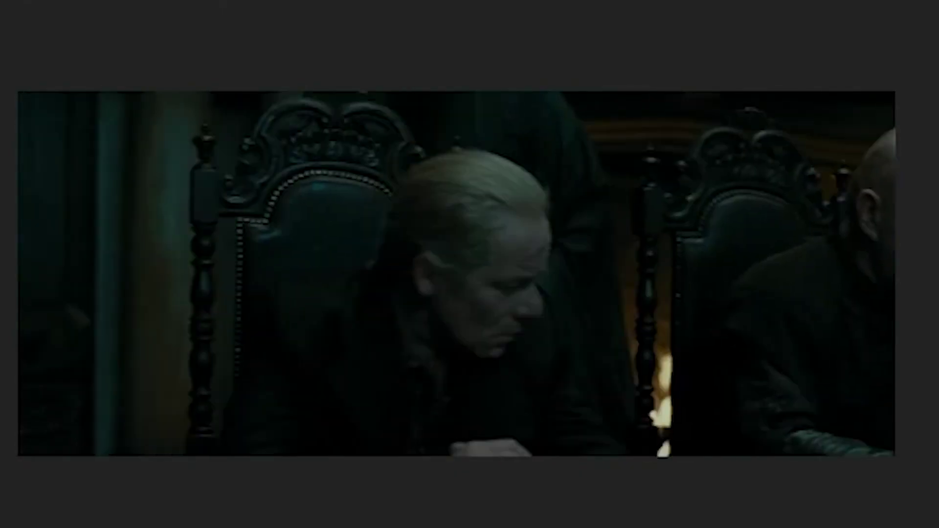
{"action": "left_click_drag", "start_coordinate": [743, 363], "coordinate": [771, 364]}
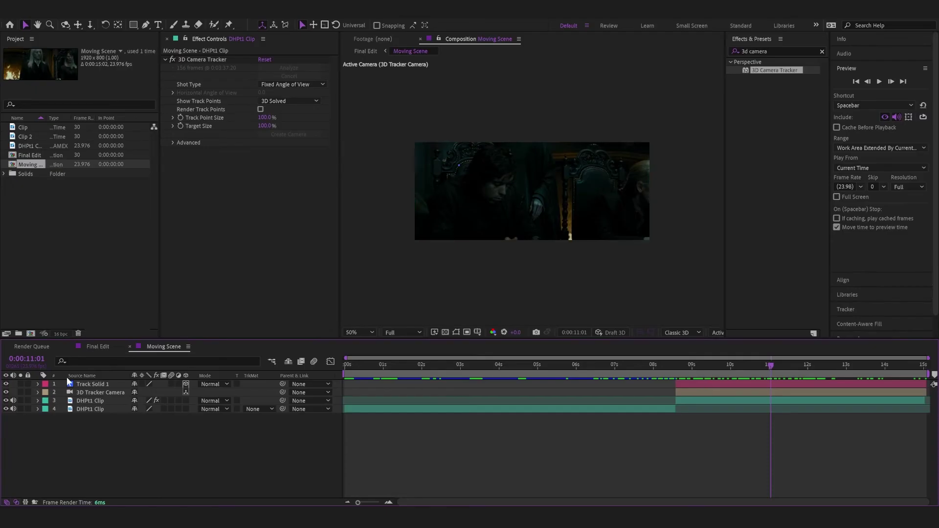
{"action": "left_click", "coordinate": [91, 385]}
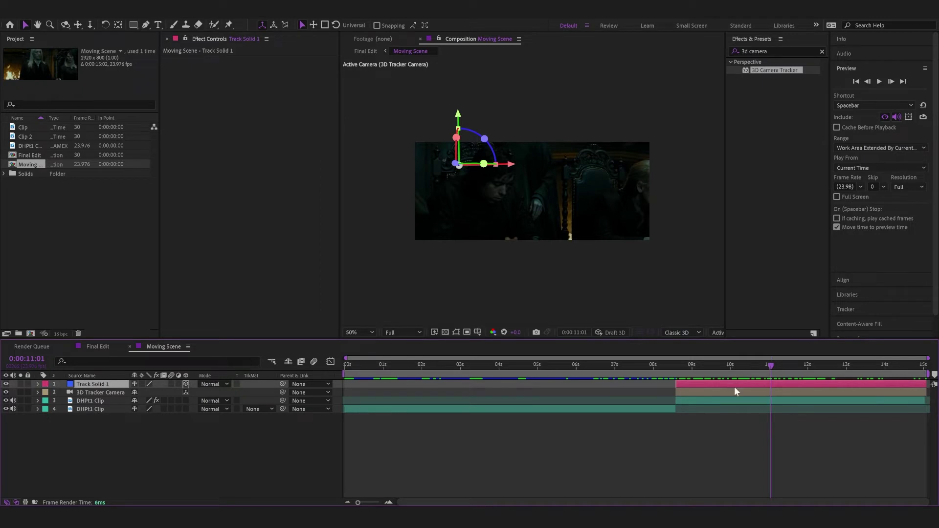
{"action": "key", "text": "ctrl+shift+c"}
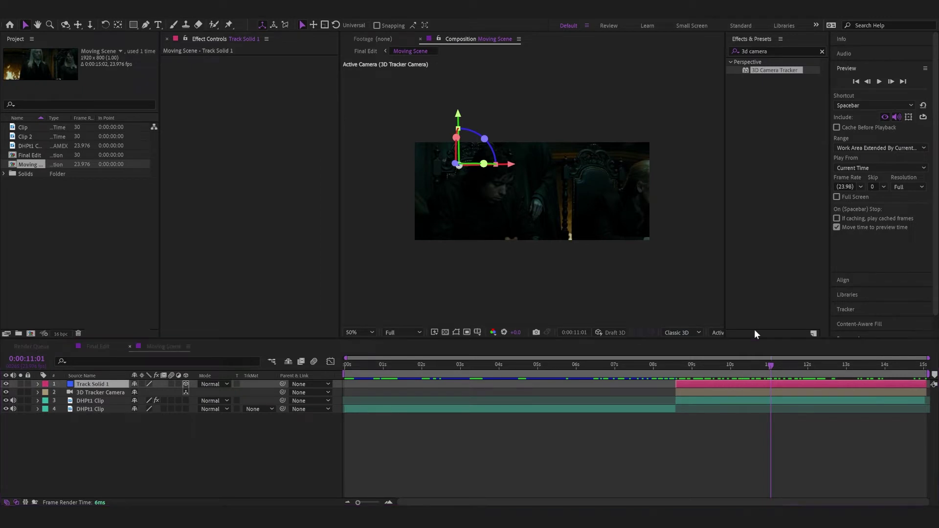
{"action": "left_click", "coordinate": [732, 196]}
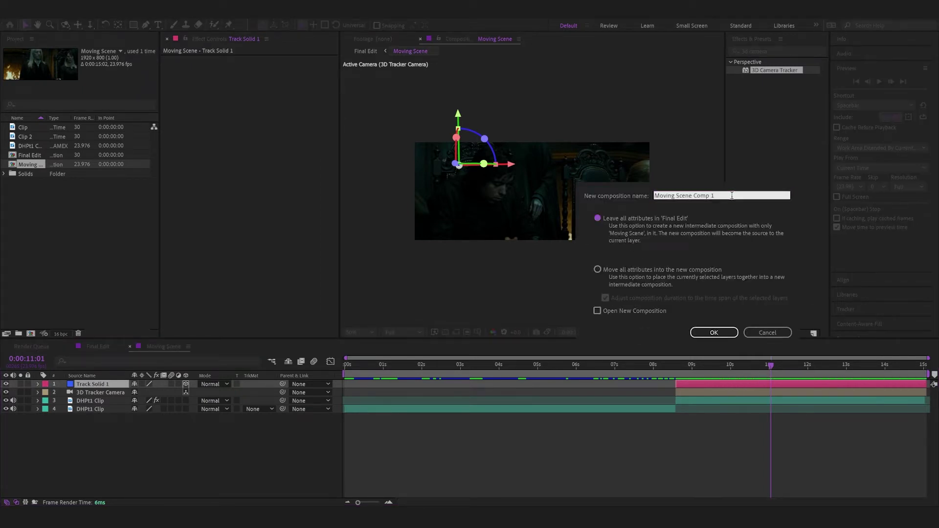
{"action": "key", "text": "ctrl+a"}
{"action": "key", "text": "BackSpace"}
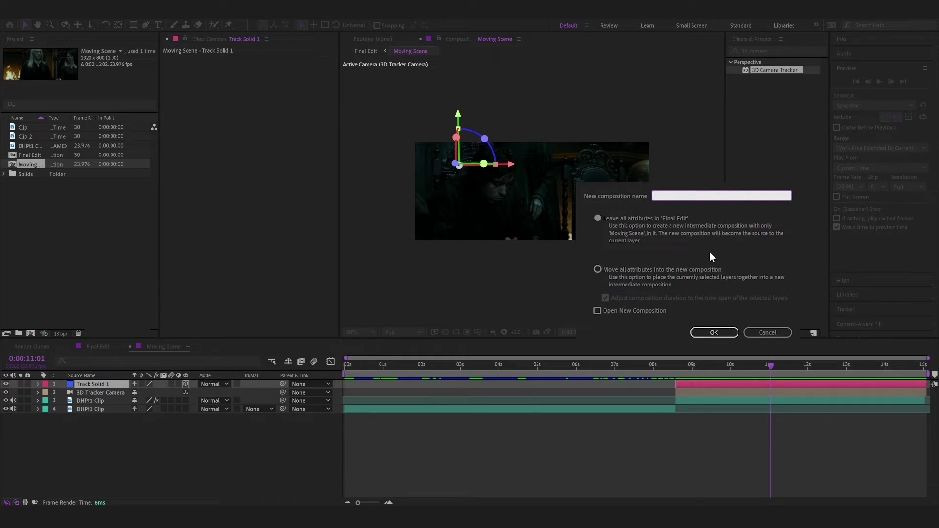
{"action": "left_click", "coordinate": [707, 334]}
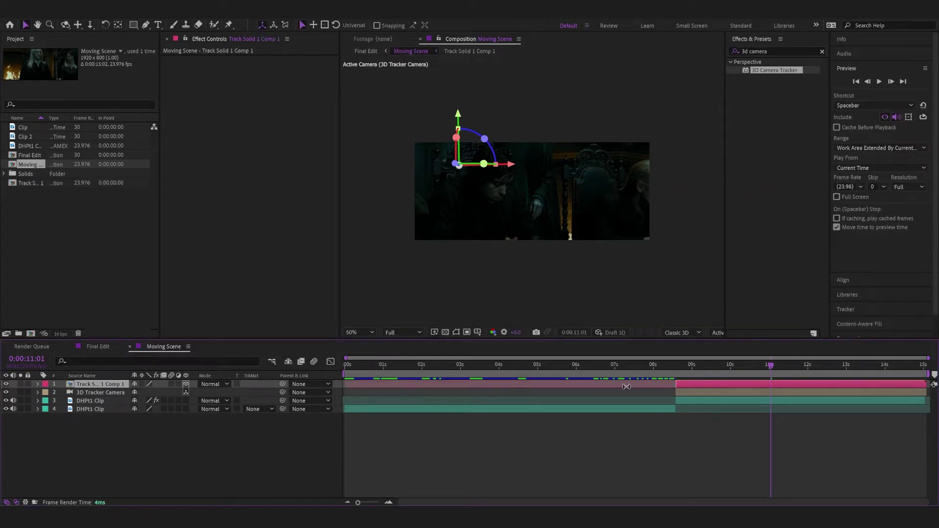
Step: Open Track Solid 1 Comp 1 and change its composition dimensions to 450 x 800
{"action": "double_click", "coordinate": [714, 385]}
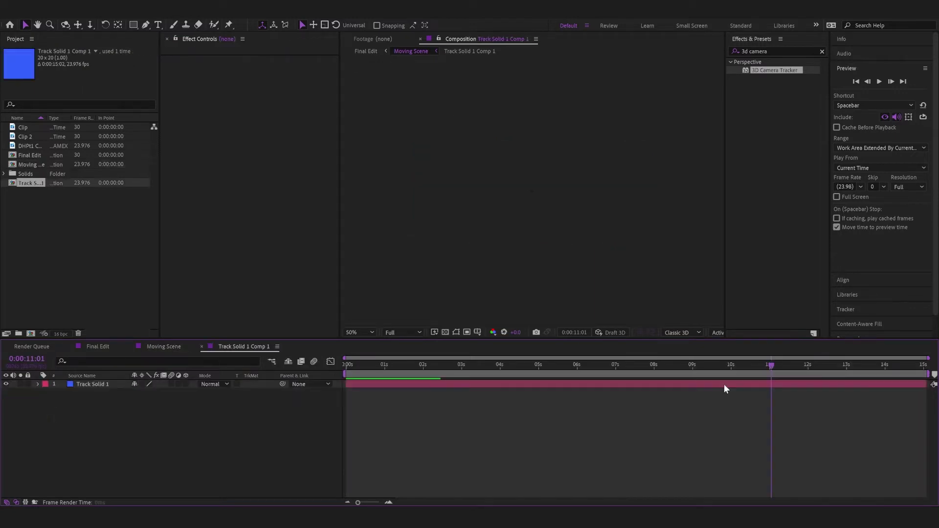
{"action": "key", "text": "Home"}
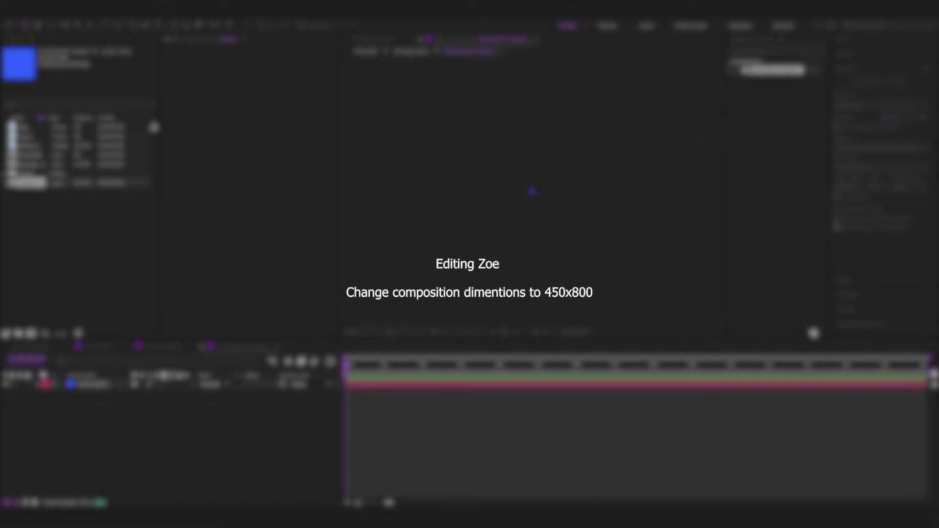
{"action": "type", "text": "45"}
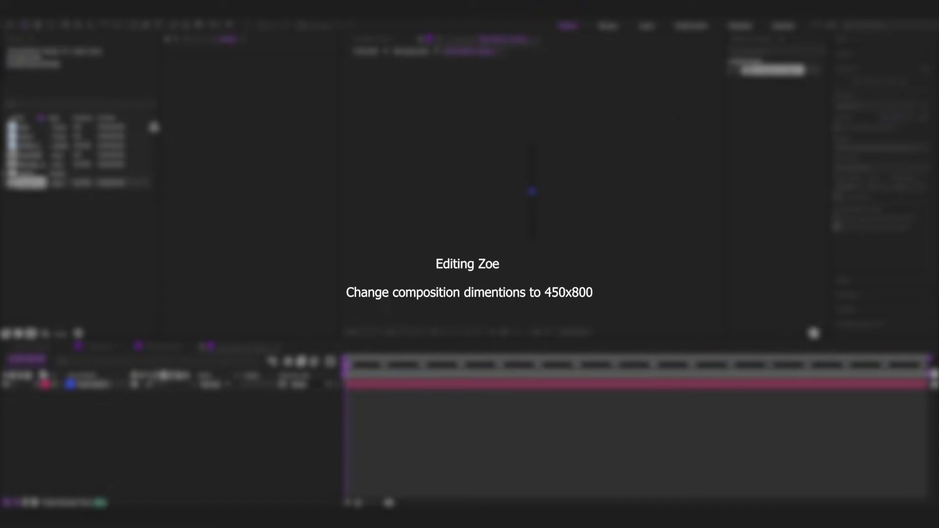
{"action": "type", "text": "0"}
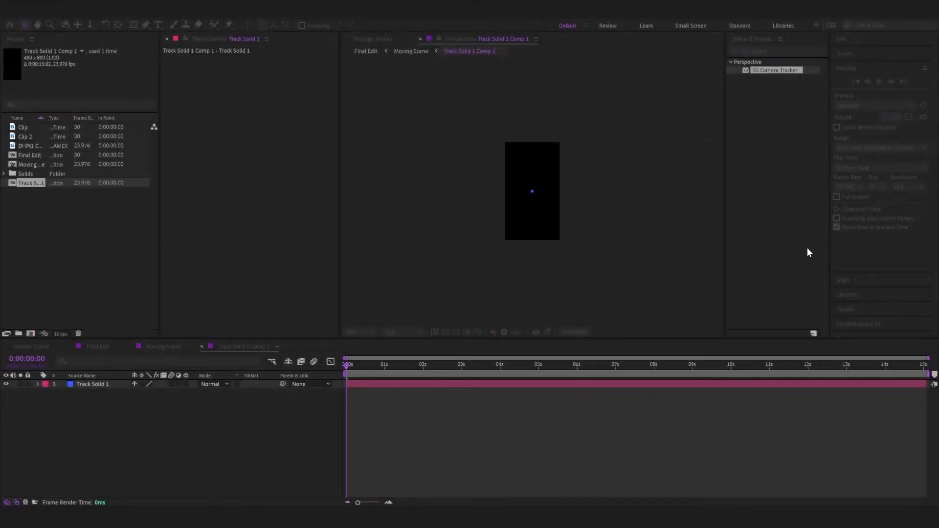
{"action": "scroll", "coordinate": [589, 238], "scroll_direction": "up", "scroll_amount": 1}
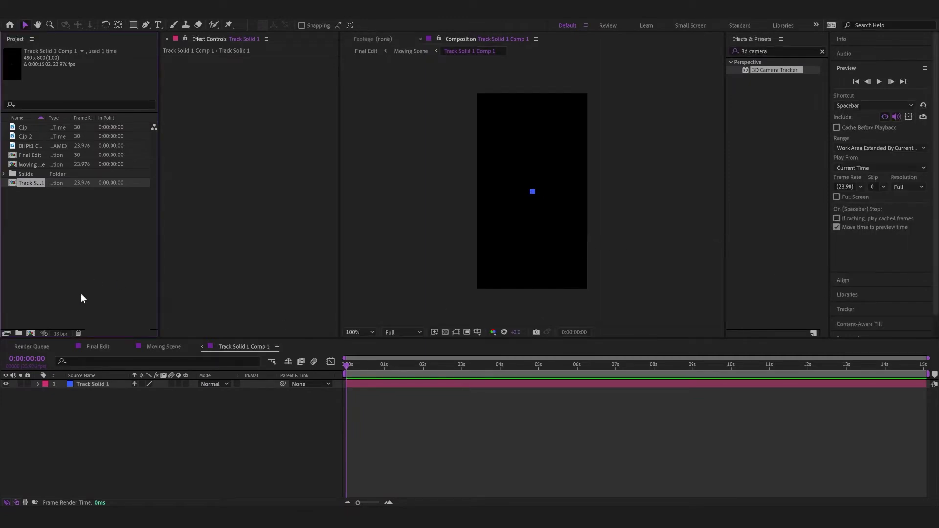
Step: Hide the Track Solid 1 layer and add the green-screen Clip footage above it
{"action": "left_click", "coordinate": [6, 384]}
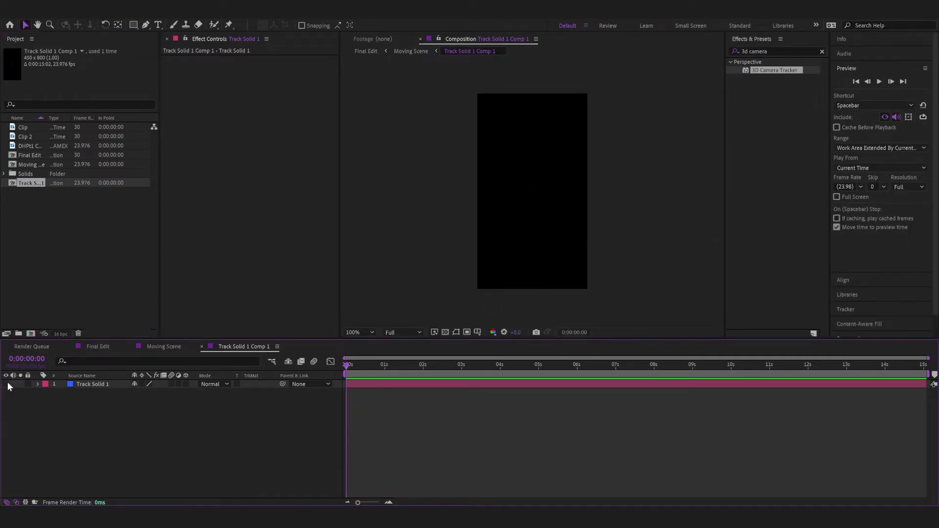
{"action": "left_click", "coordinate": [28, 126]}
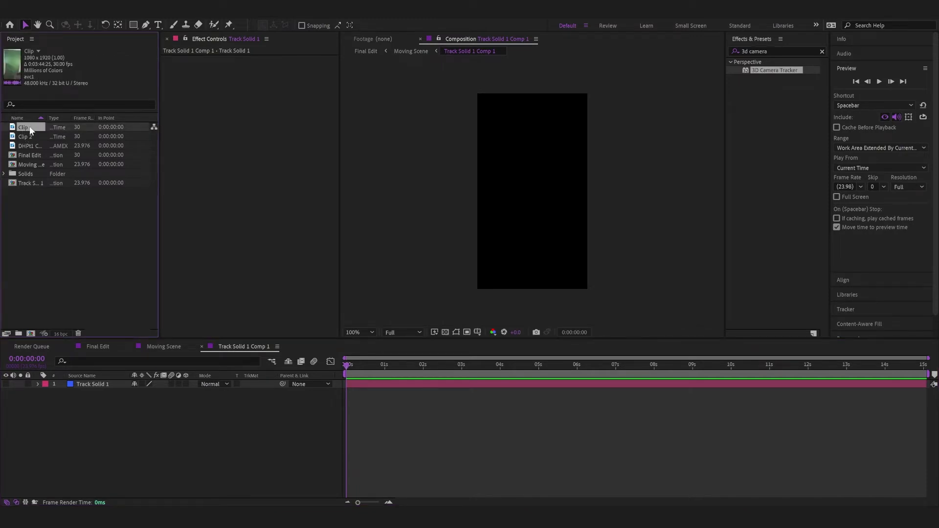
{"action": "left_click_drag", "start_coordinate": [47, 149], "coordinate": [98, 382]}
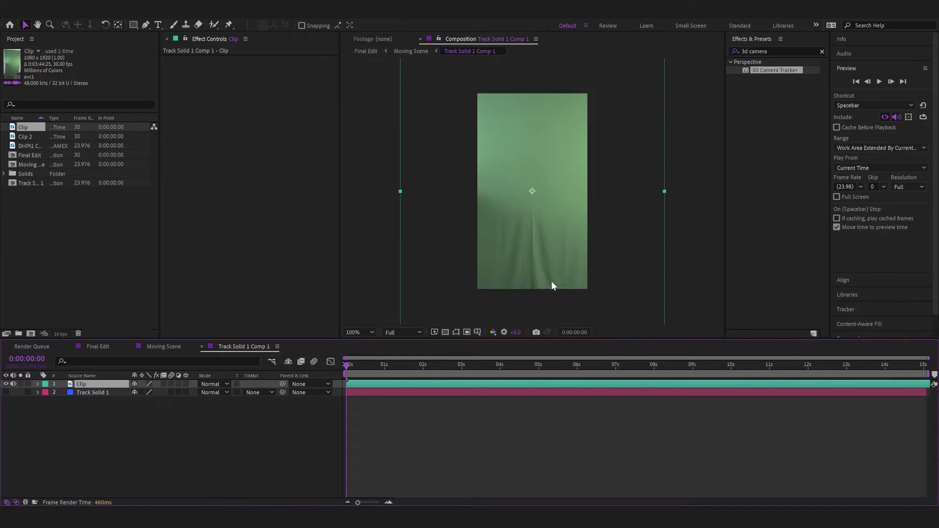
Step: Scale the Clip layer to 42% and draw a rectangular mask around the green-screen area behind the subject
{"action": "key", "text": "s"}
{"action": "left_click_drag", "start_coordinate": [163, 393], "coordinate": [134, 393]}
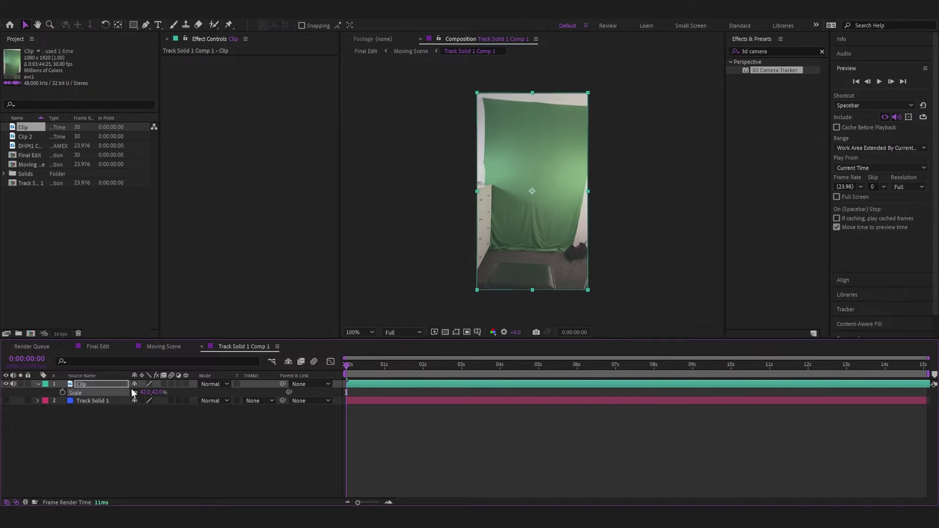
{"action": "left_click", "coordinate": [133, 24]}
{"action": "left_click_drag", "start_coordinate": [494, 109], "coordinate": [573, 245]}
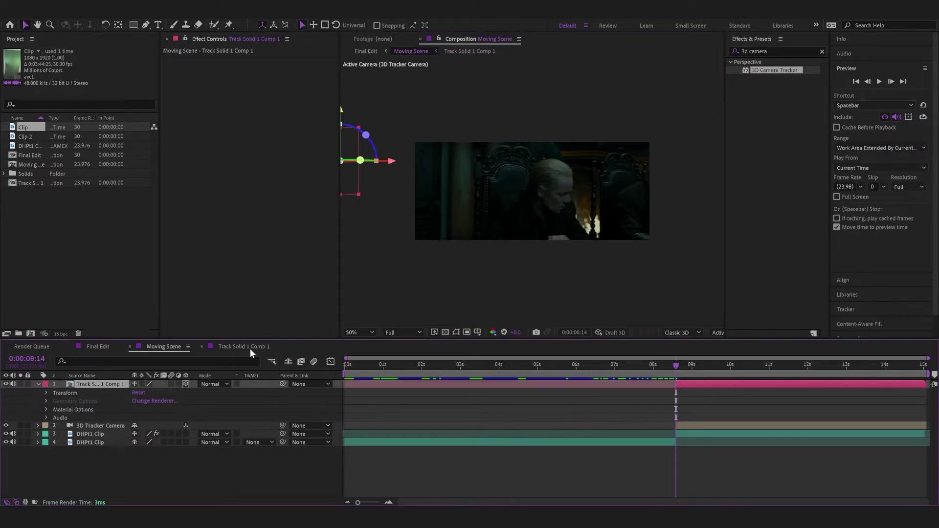
Step: Cut the Clip layer so it starts at 0:00:08:14 in Track Solid 1 Comp 1, and scale it to 76%
{"action": "left_click", "coordinate": [247, 347]}
{"action": "left_click", "coordinate": [686, 384]}
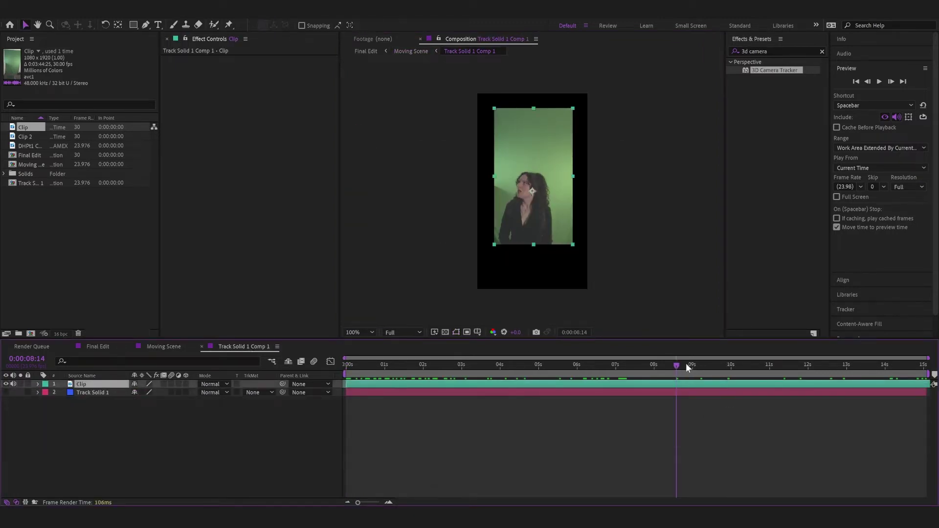
{"action": "key", "text": "ctrl+shift+d"}
Step: Search the effects for "keylight" and apply the Keylight, Key Cleaner and Advanced Spill Suppressor preset to Clip
{"action": "left_click", "coordinate": [749, 51]}
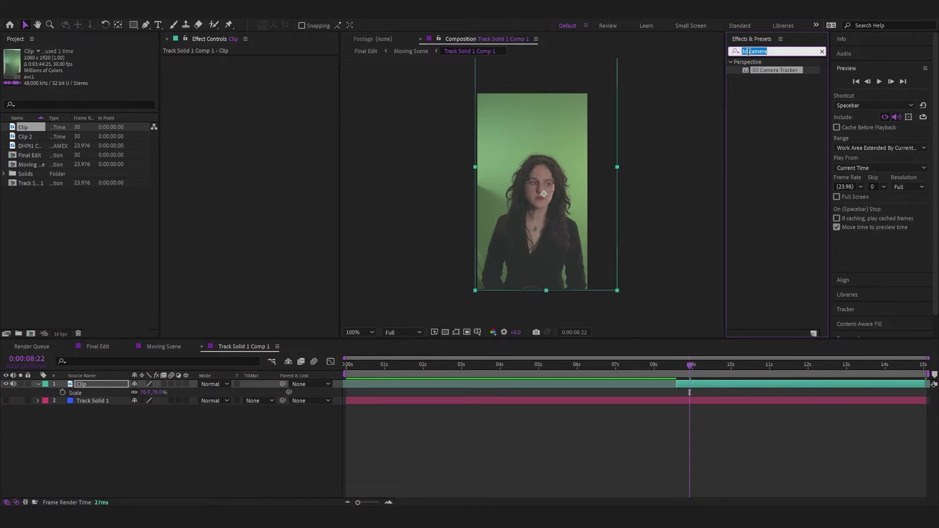
{"action": "type", "text": "keylight"}
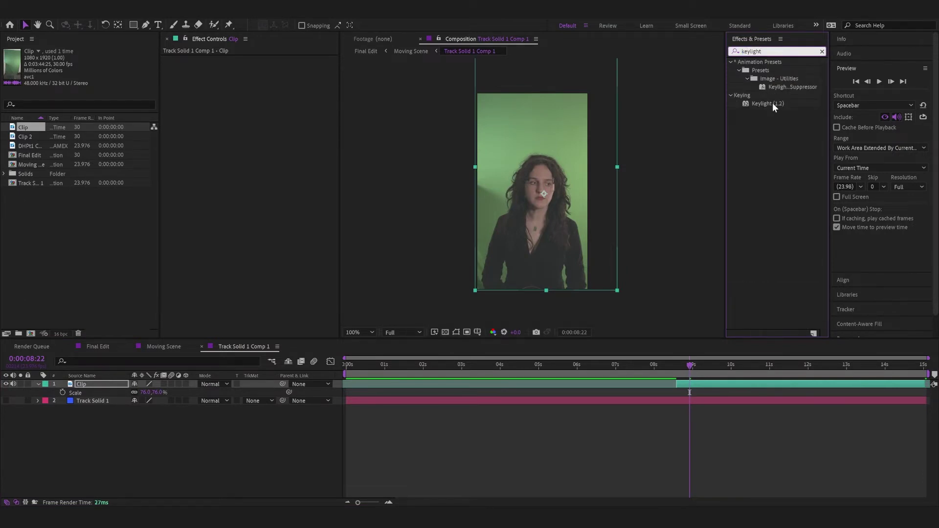
{"action": "double_click", "coordinate": [801, 85]}
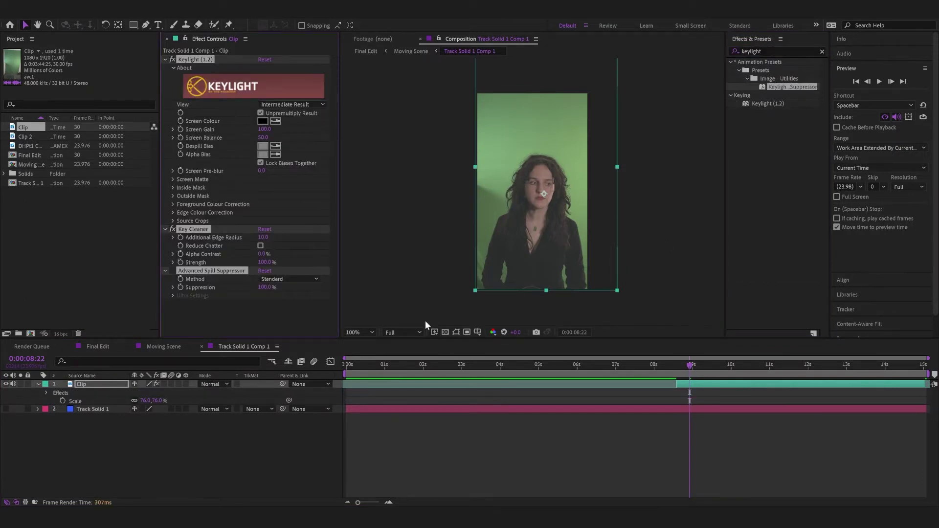
{"action": "left_click", "coordinate": [216, 323]}
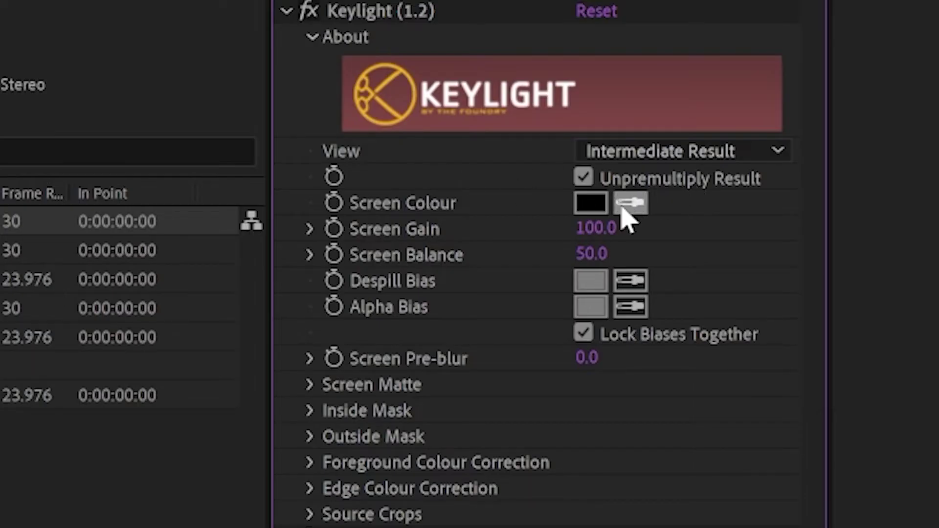
Step: Sample the green backdrop above the subject's head as Keylight's Screen Colour and set its view to Screen Matte
{"action": "left_click", "coordinate": [276, 121]}
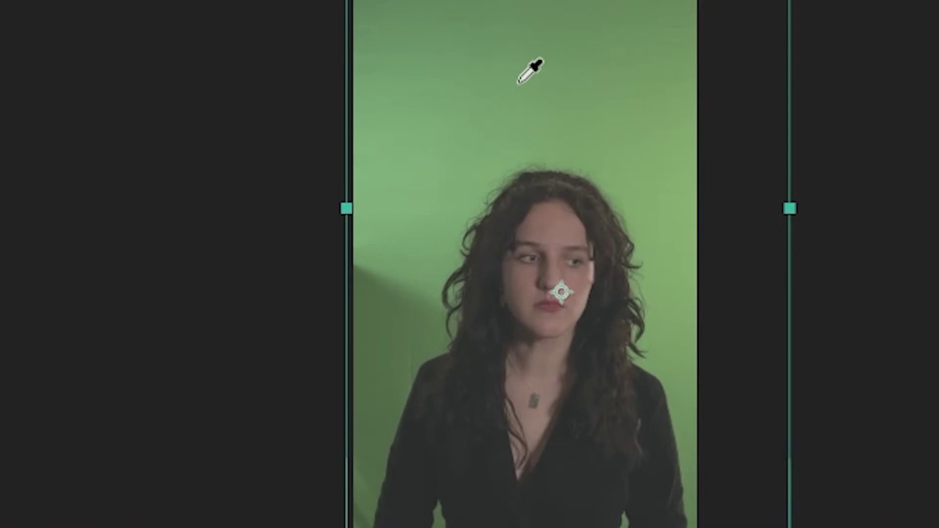
{"action": "left_click", "coordinate": [530, 69]}
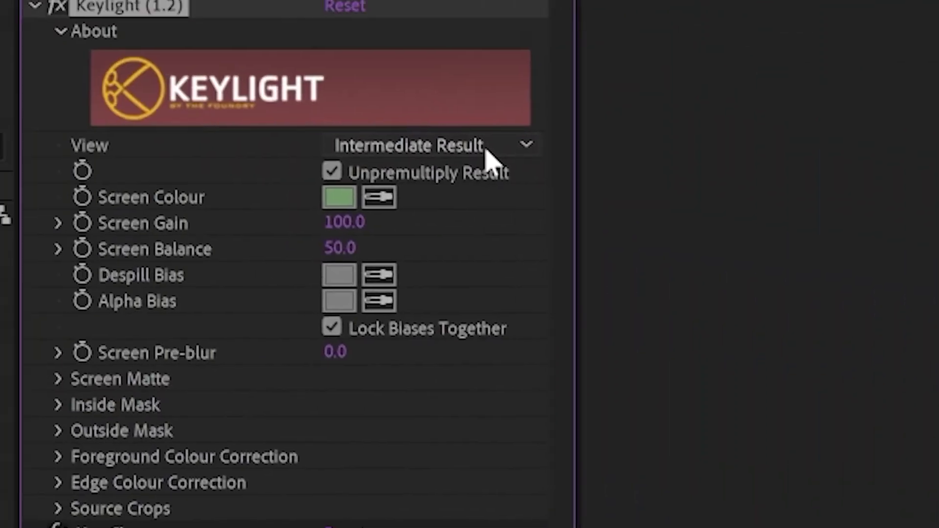
{"action": "left_click", "coordinate": [612, 182]}
{"action": "left_click", "coordinate": [603, 304]}
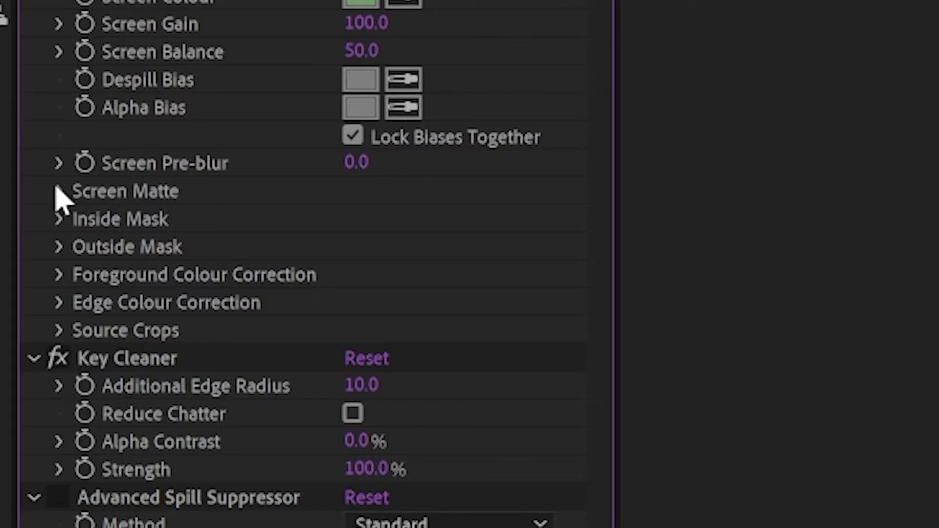
Step: Refine Keylight's Screen Matte by setting Clip Black to 57 and Clip White to 76
{"action": "left_click", "coordinate": [172, 179]}
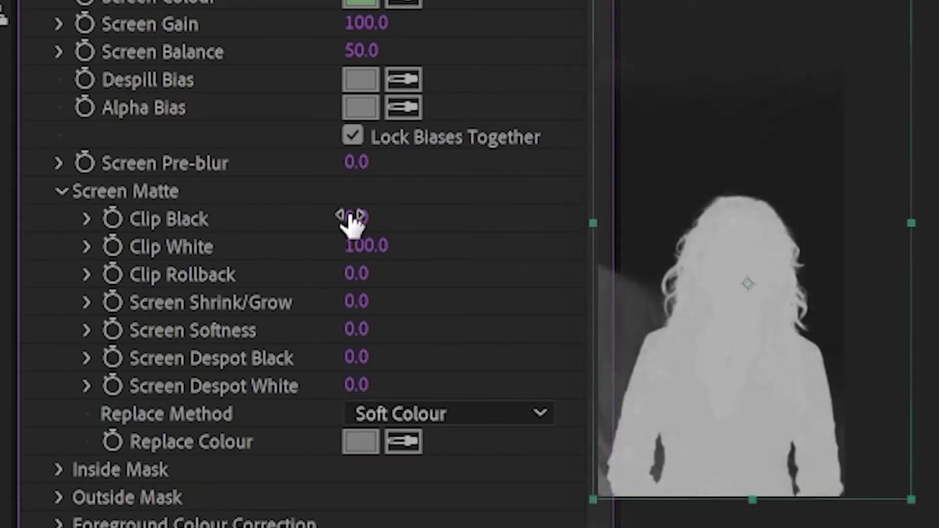
{"action": "left_click_drag", "start_coordinate": [353, 218], "coordinate": [444, 218]}
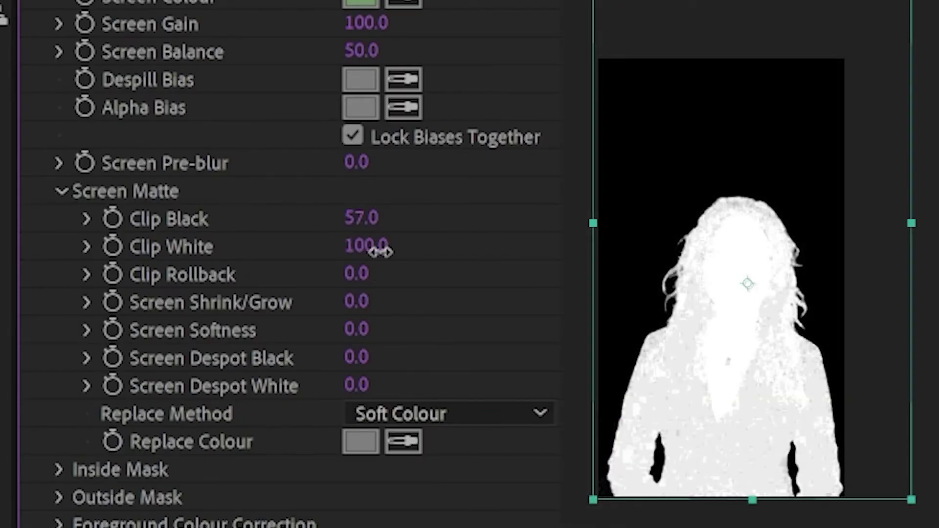
{"action": "left_click_drag", "start_coordinate": [268, 196], "coordinate": [269, 208]}
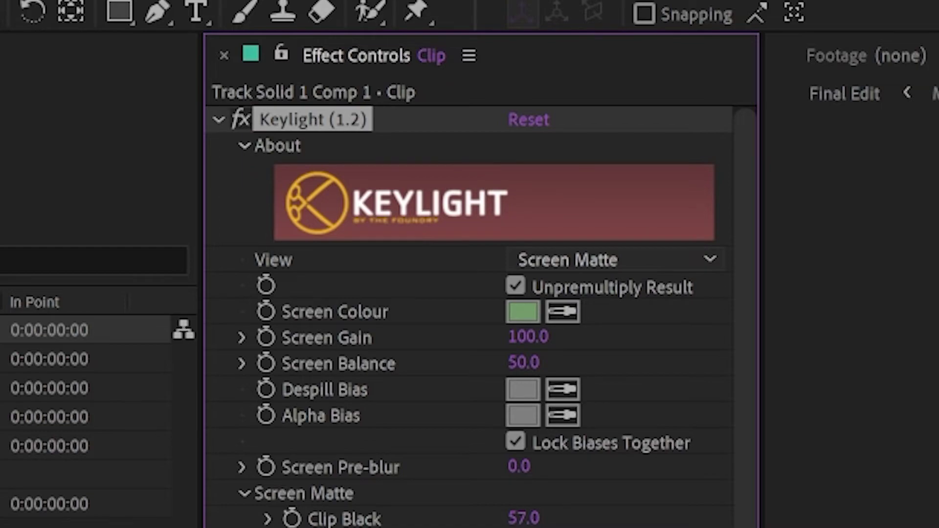
Step: Set Keylight's view to Intermediate Result and enable the Advanced Spill Suppressor on the Clip layer
{"action": "left_click", "coordinate": [293, 105]}
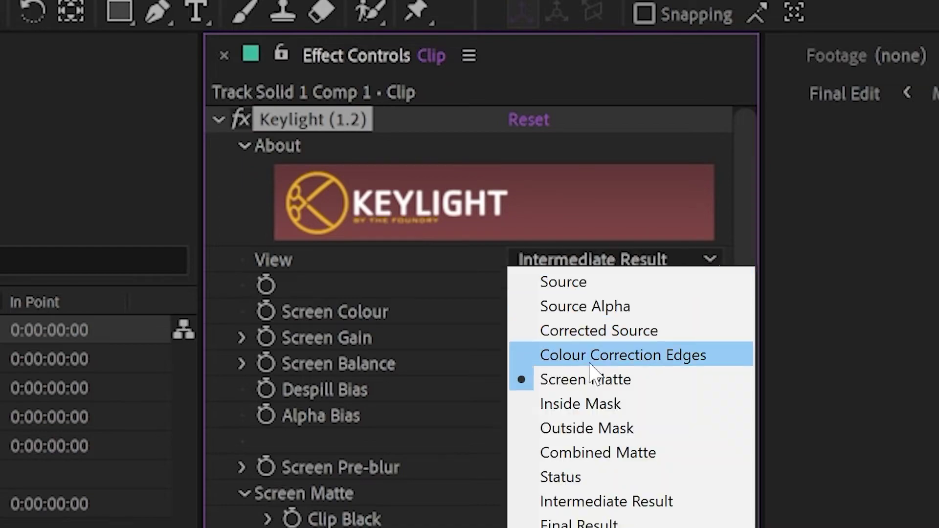
{"action": "left_click", "coordinate": [612, 502]}
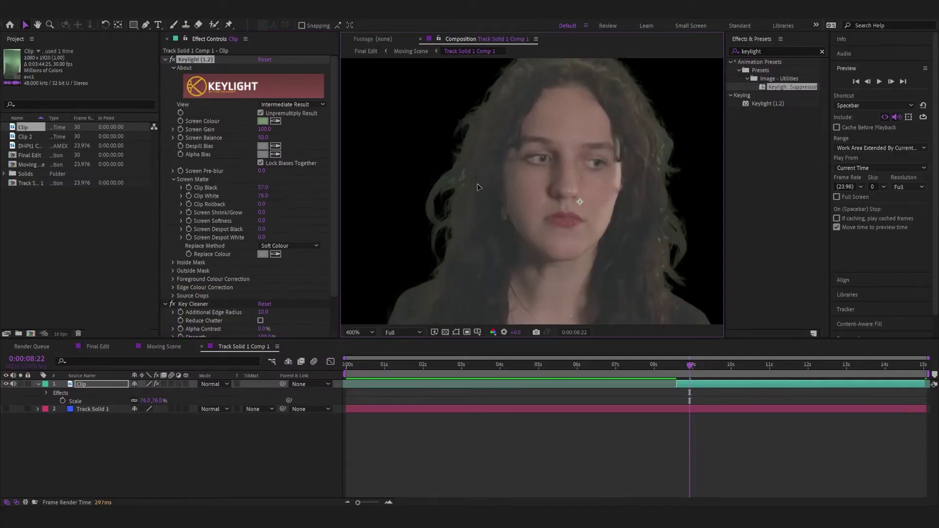
{"action": "scroll", "coordinate": [538, 148], "scroll_direction": "down", "scroll_amount": 4}
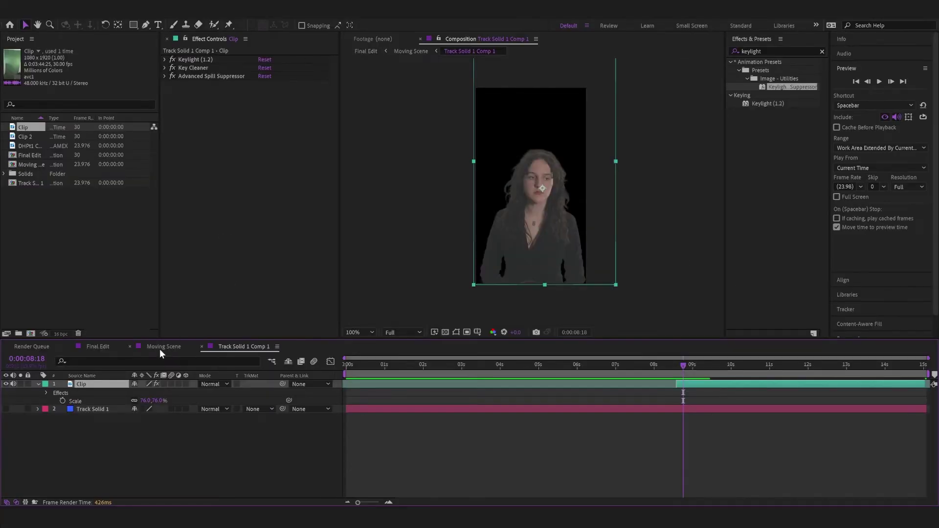
Step: In Moving Scene, scale the Track Solid 1 Comp 1 layer to 309% and check its placement through the tracked section
{"action": "left_click", "coordinate": [161, 346]}
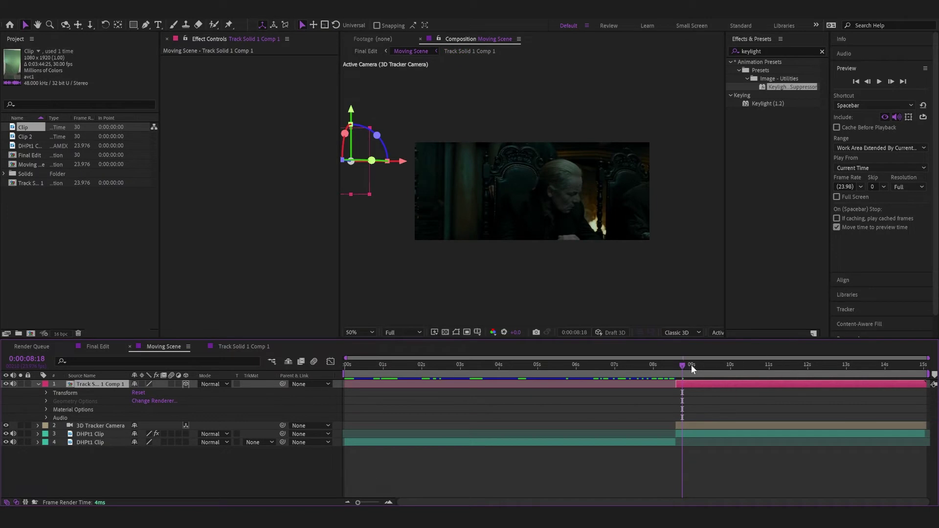
{"action": "left_click_drag", "start_coordinate": [694, 366], "coordinate": [788, 369]}
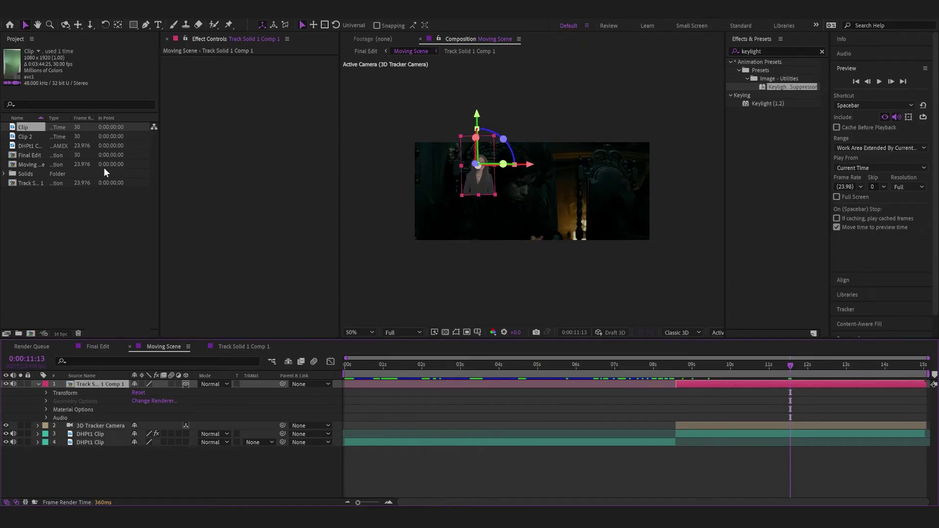
{"action": "key", "text": "s"}
{"action": "left_click_drag", "start_coordinate": [172, 395], "coordinate": [275, 398]}
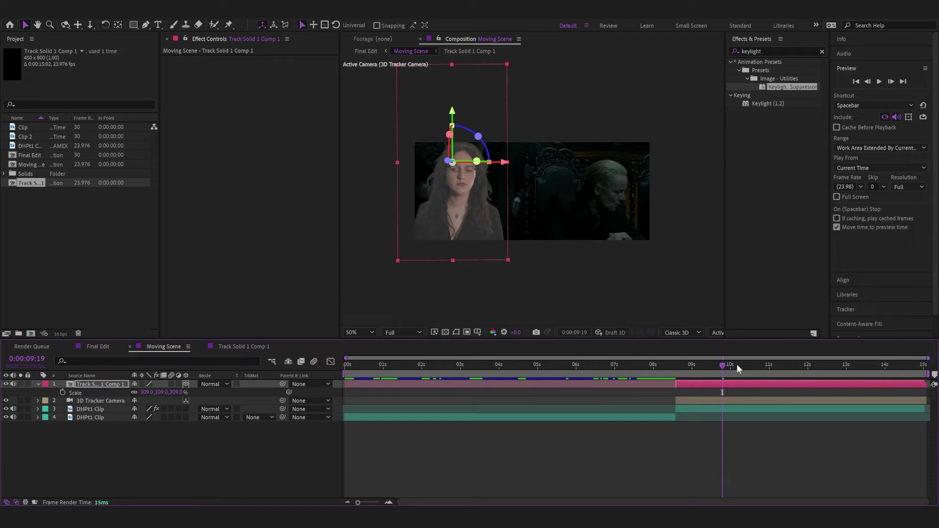
{"action": "left_click_drag", "start_coordinate": [738, 366], "coordinate": [806, 414]}
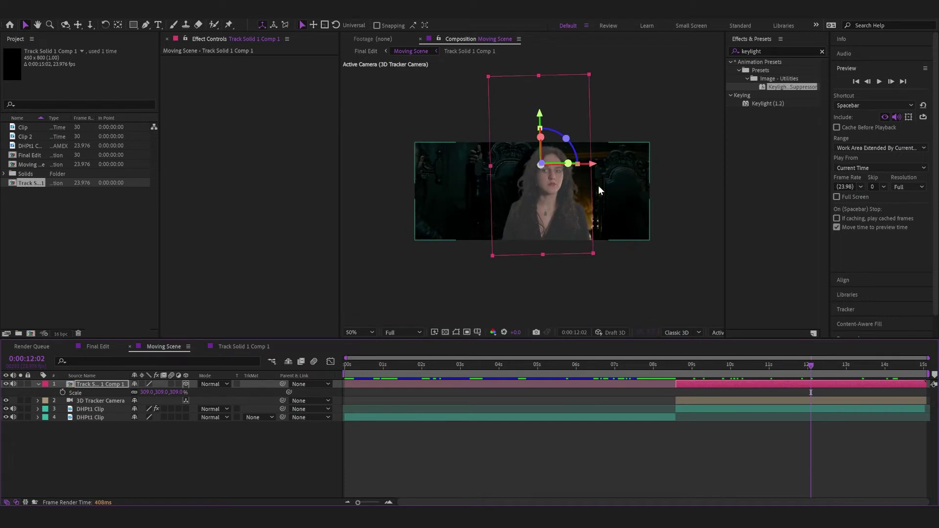
Step: Apply Levels to the Track Solid 1 Comp 1 layer and darken it with Input Black 5397.1 and Output White 28912.9
{"action": "left_click_drag", "start_coordinate": [594, 168], "coordinate": [586, 166]}
{"action": "left_click", "coordinate": [756, 52]}
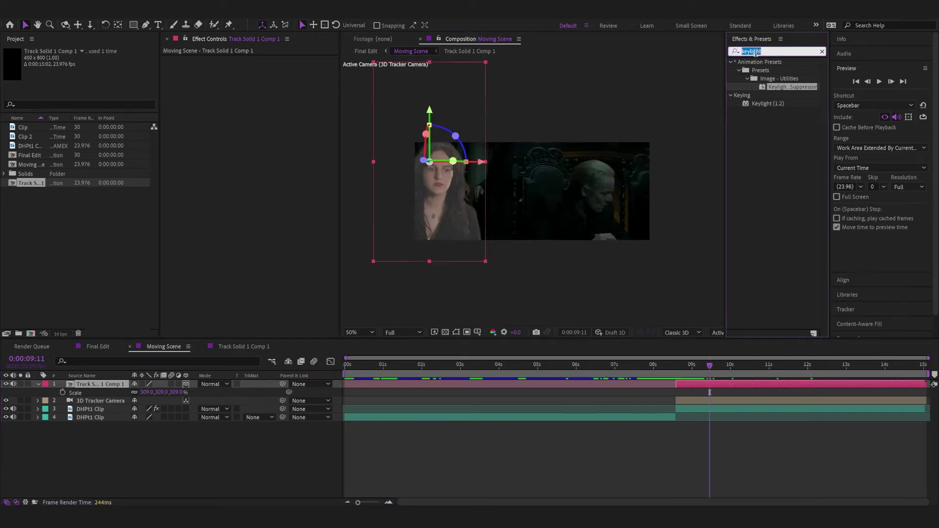
{"action": "type", "text": "levels"}
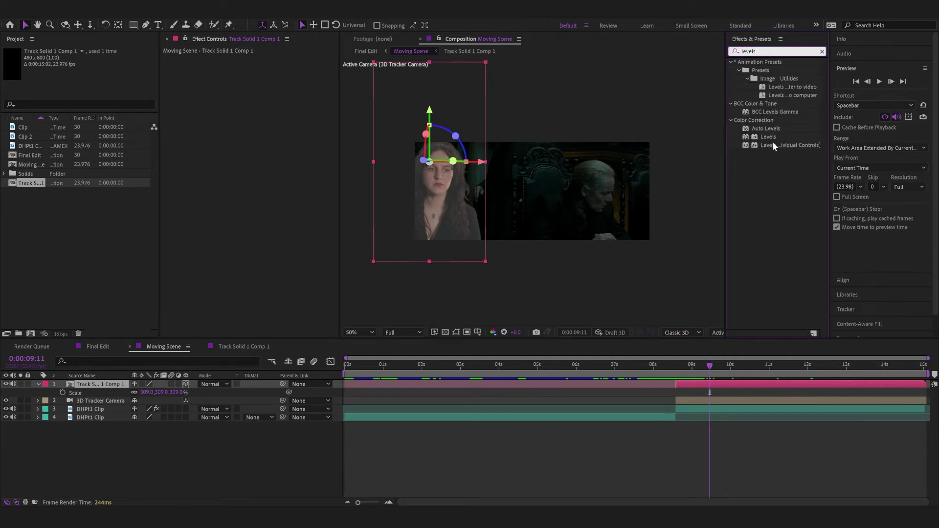
{"action": "left_click_drag", "start_coordinate": [769, 137], "coordinate": [809, 457]}
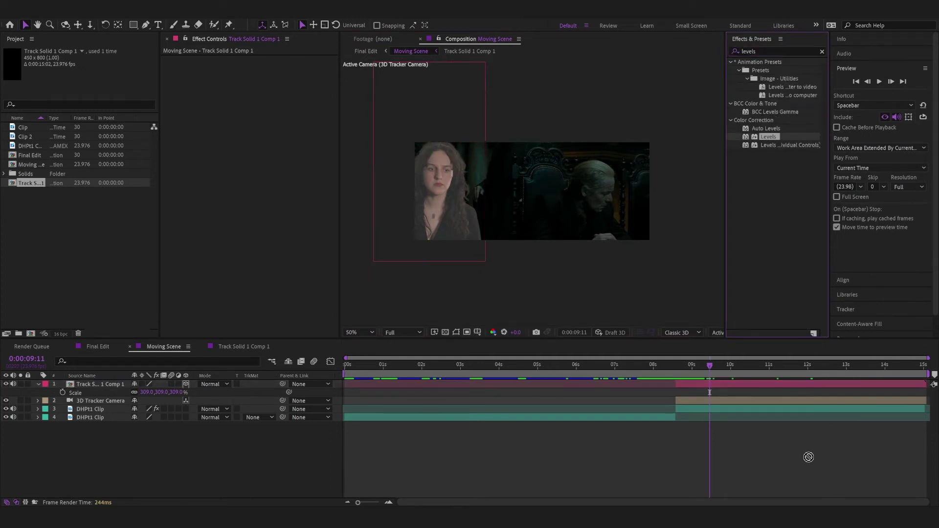
{"action": "left_click_drag", "start_coordinate": [721, 388], "coordinate": [716, 385]}
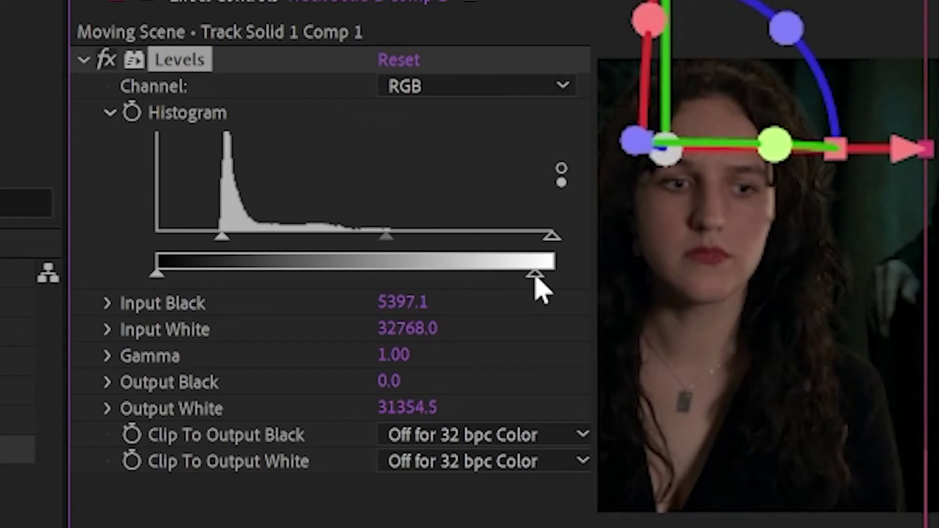
{"action": "left_click_drag", "start_coordinate": [541, 291], "coordinate": [509, 298]}
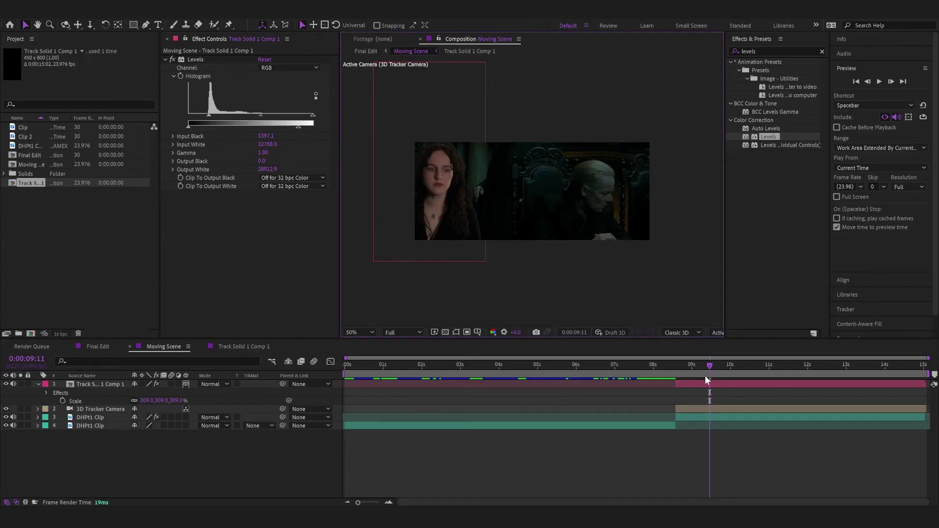
{"action": "left_click", "coordinate": [700, 383]}
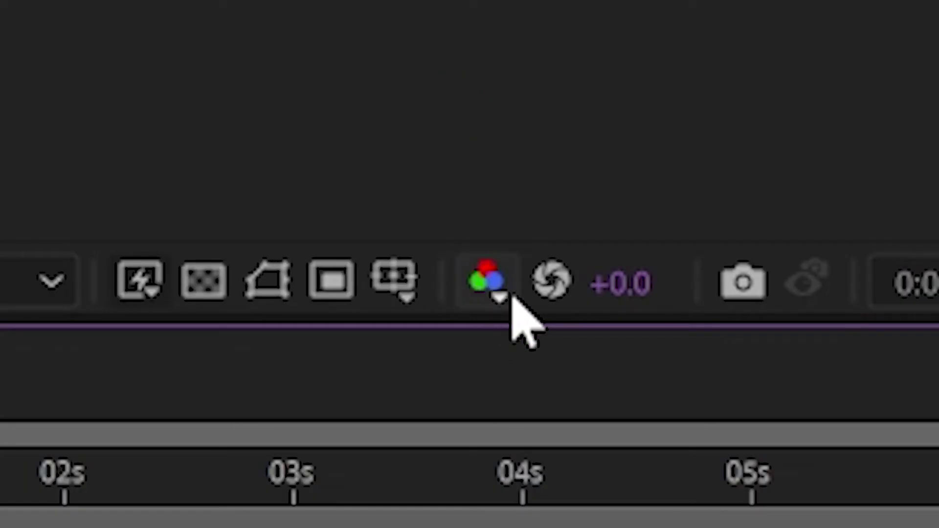
Step: Match the layer's red, green and blue Levels to the background channel by channel, and lower the RGB Output White to 26728.4
{"action": "left_click", "coordinate": [494, 334]}
{"action": "left_click", "coordinate": [505, 354]}
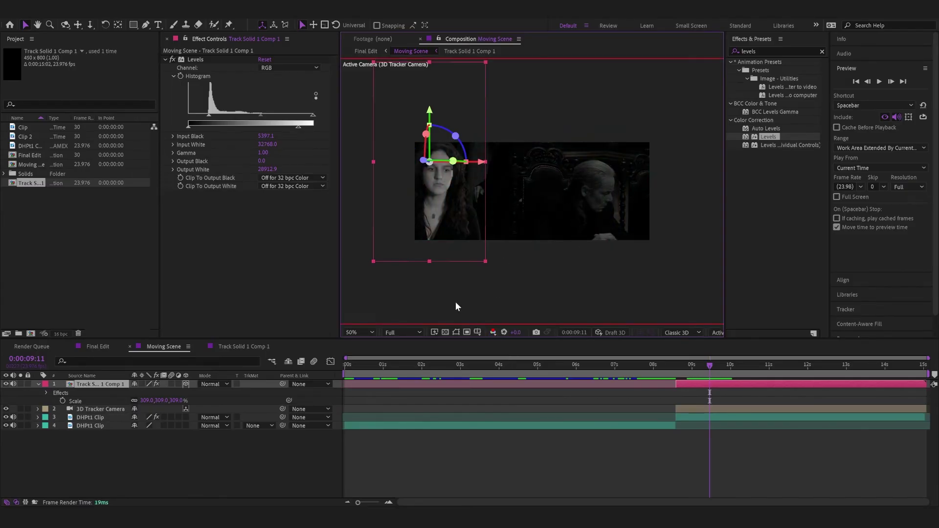
{"action": "left_click", "coordinate": [487, 288]}
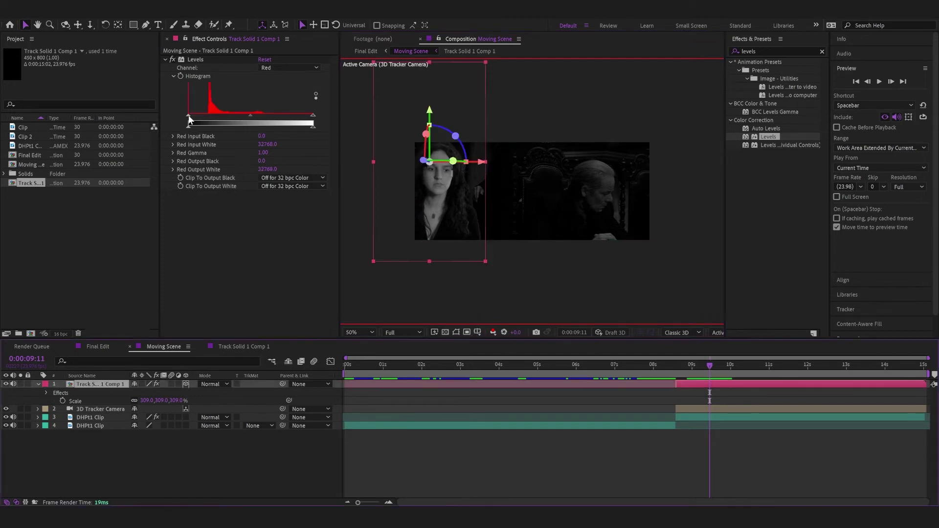
{"action": "mouse_move", "coordinate": [311, 125]}
{"action": "left_mouse_down"}
{"action": "mouse_move", "coordinate": [290, 126]}
{"action": "mouse_move", "coordinate": [304, 128]}
{"action": "left_mouse_up"}
{"action": "left_click", "coordinate": [494, 332]}
{"action": "left_click", "coordinate": [493, 332]}
{"action": "left_click", "coordinate": [289, 68]}
{"action": "left_click", "coordinate": [493, 332]}
{"action": "left_click", "coordinate": [289, 68]}
{"action": "left_click", "coordinate": [493, 332]}
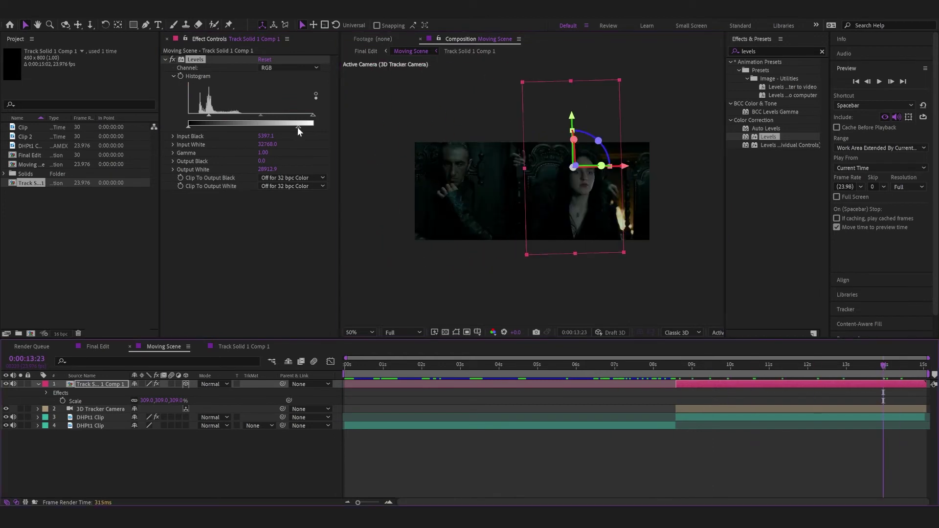
{"action": "left_click_drag", "start_coordinate": [298, 129], "coordinate": [290, 128]}
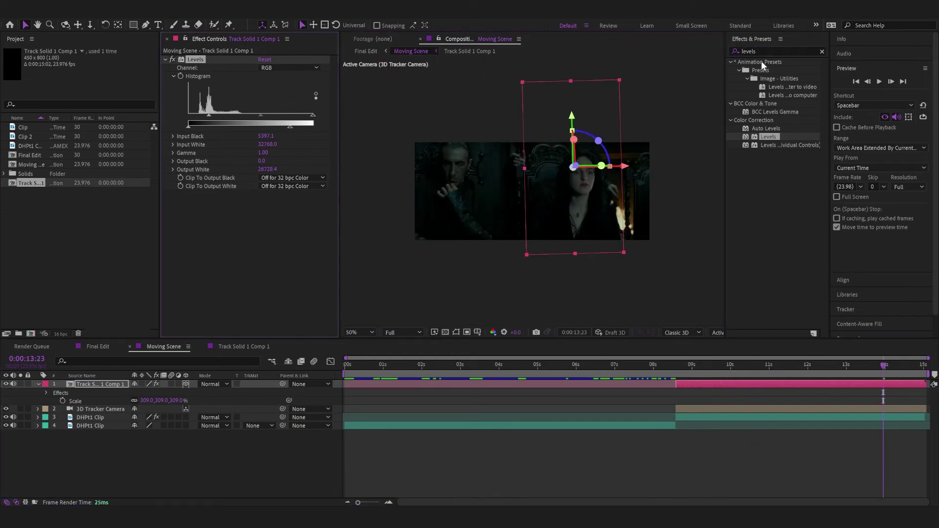
Step: Try adding Hue/Saturation to the Track Solid 1 Comp 1 layer and preview the tracked section from its start
{"action": "left_click", "coordinate": [761, 51]}
{"action": "type", "text": "saturation"}
{"action": "double_click", "coordinate": [776, 104]}
{"action": "scroll", "coordinate": [532, 201], "scroll_direction": "up", "scroll_amount": 1}
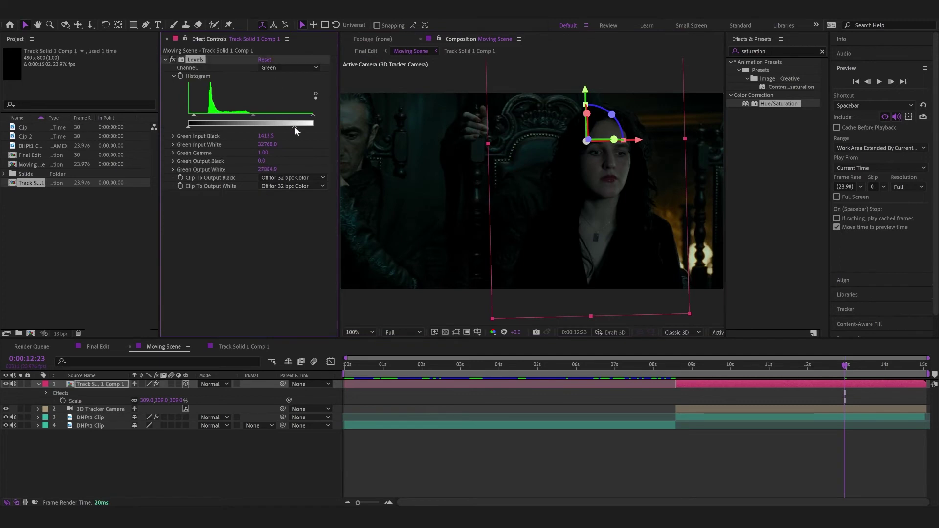
{"action": "left_click", "coordinate": [678, 363]}
{"action": "key", "text": "space"}
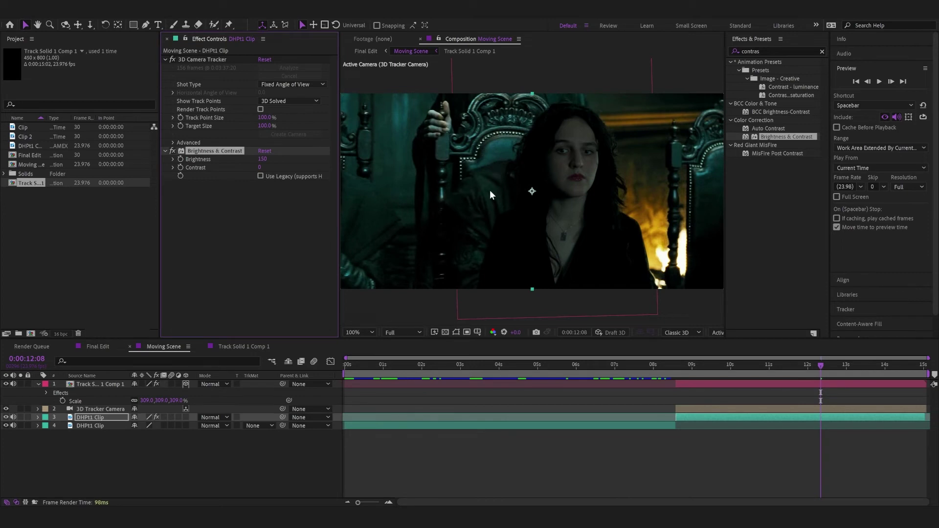
Step: Set Contrast to -100 in the tracked DHPt1 Clip's Brightness & Contrast effect and compare the shot with the effect off and on
{"action": "left_click_drag", "start_coordinate": [259, 167], "coordinate": [216, 281]}
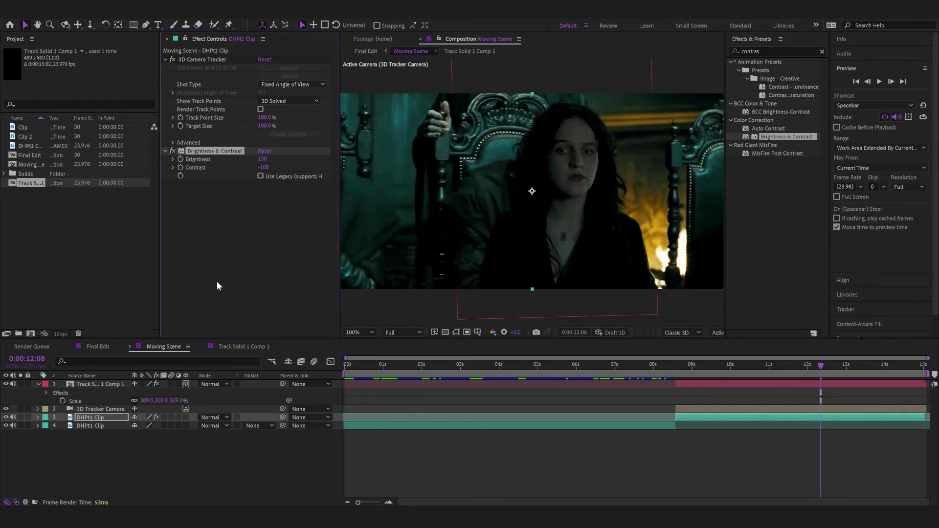
{"action": "left_click", "coordinate": [172, 150]}
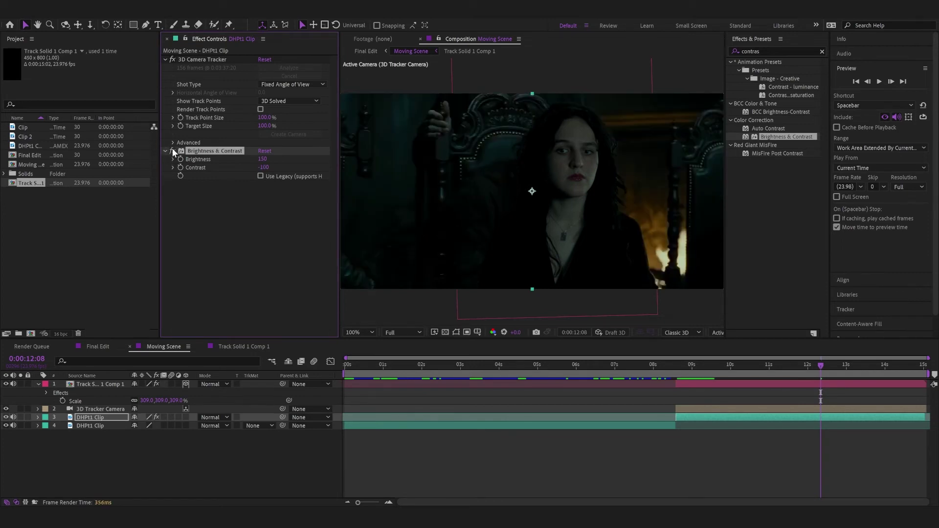
{"action": "left_click", "coordinate": [172, 149]}
Step: Show the DHPt1 Clip's camera track points and create a precomposed track solid from the points on the chair beside the subject
{"action": "left_click", "coordinate": [717, 418]}
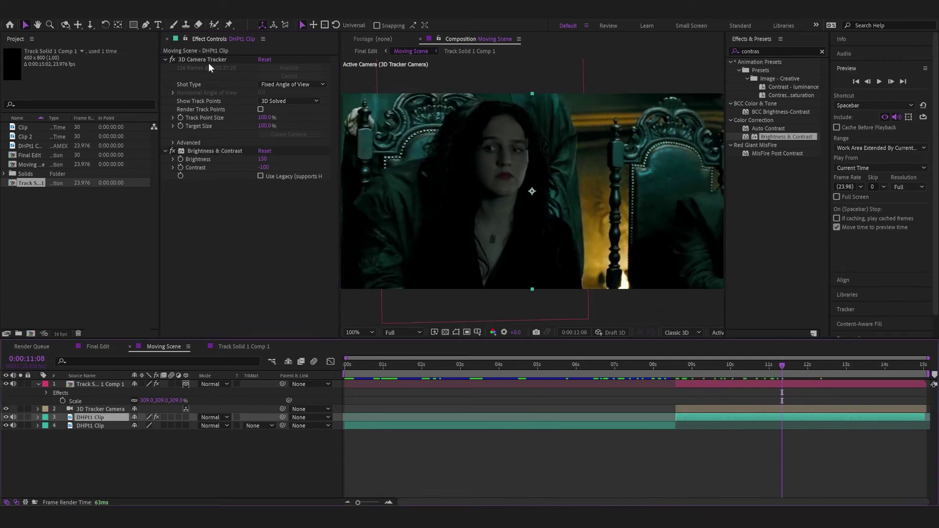
{"action": "left_click", "coordinate": [203, 60]}
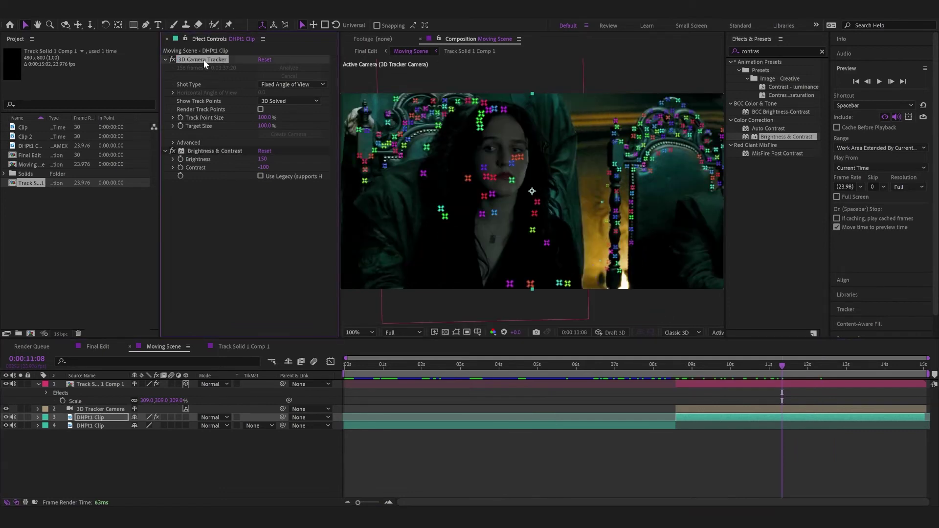
{"action": "left_click", "coordinate": [400, 155]}
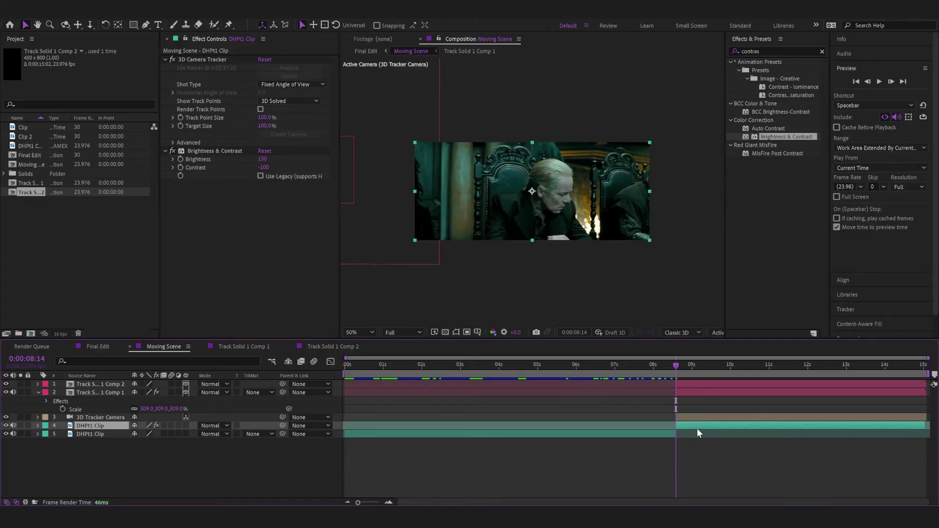
Step: Duplicate the tracked DHPt1 Clip layer and remove the 3D Camera Tracker effect from the duplicate
{"action": "key", "text": "ctrl+d"}
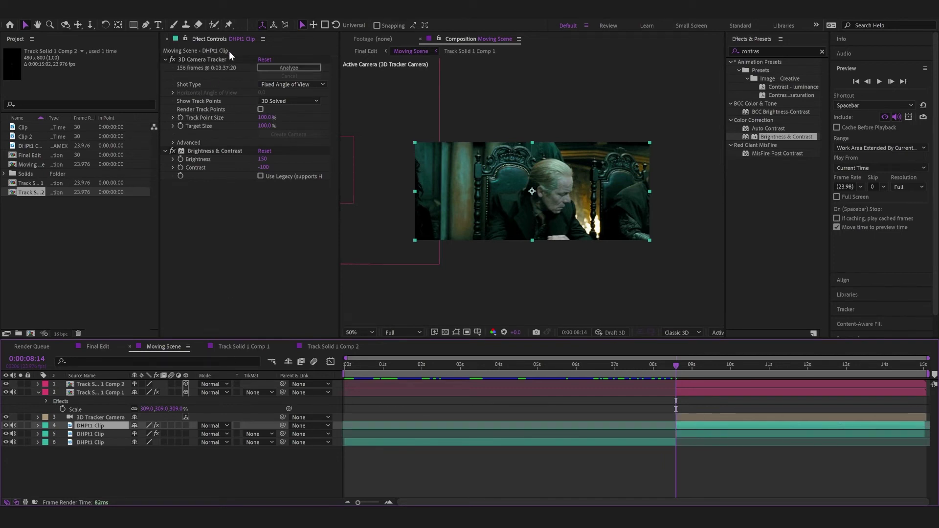
{"action": "left_click", "coordinate": [216, 59]}
{"action": "key", "text": "Delete"}
Step: Freeze the duplicated DHPt1 Clip layer on the frame at 0:00:12:03
{"action": "left_click_drag", "start_coordinate": [763, 366], "coordinate": [810, 368]}
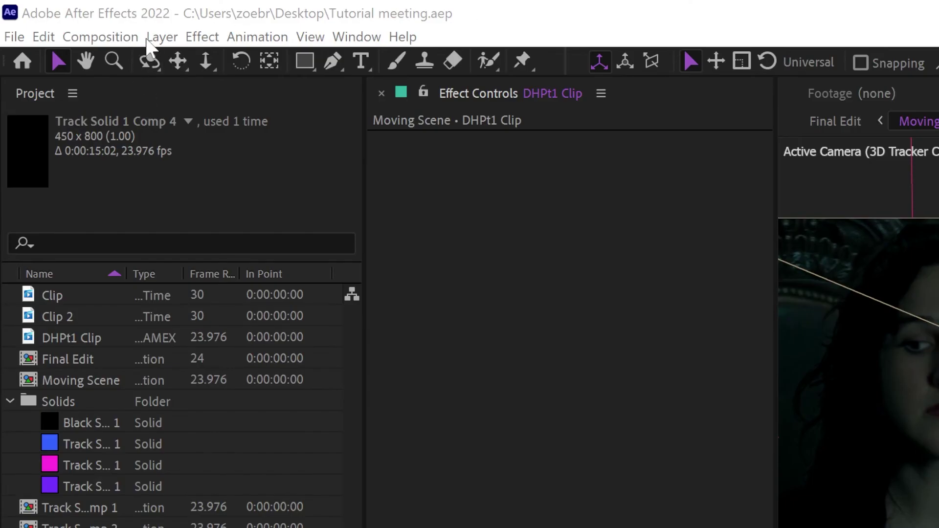
{"action": "left_click", "coordinate": [70, 14]}
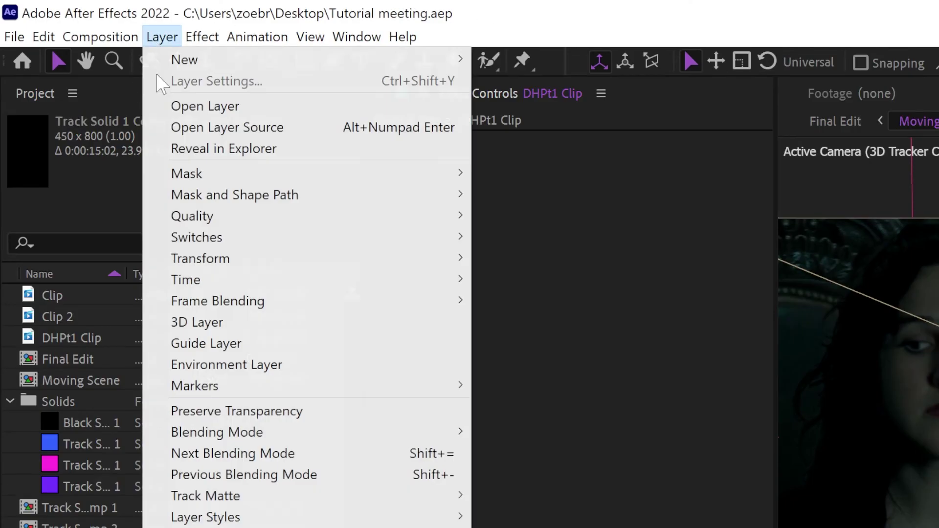
{"action": "mouse_move", "coordinate": [462, 280]}
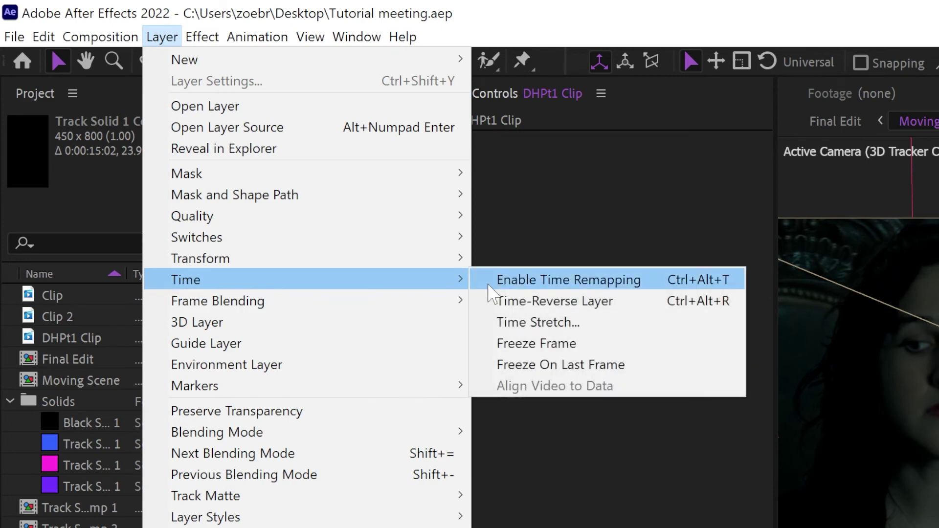
{"action": "left_click", "coordinate": [528, 344]}
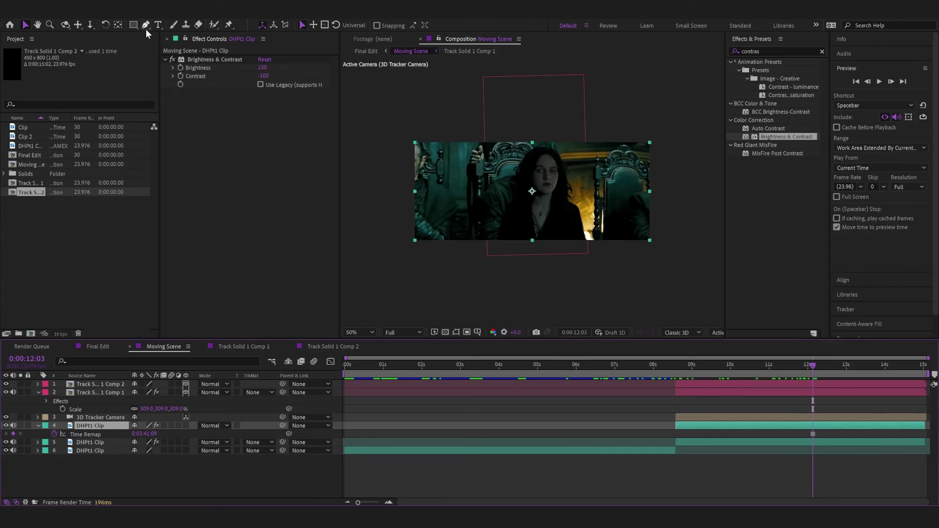
Step: Start a Pen mask on the frozen clip, tracing the right-hand chair back's left edge, its base and the seated figure's sleeve
{"action": "left_click", "coordinate": [145, 29]}
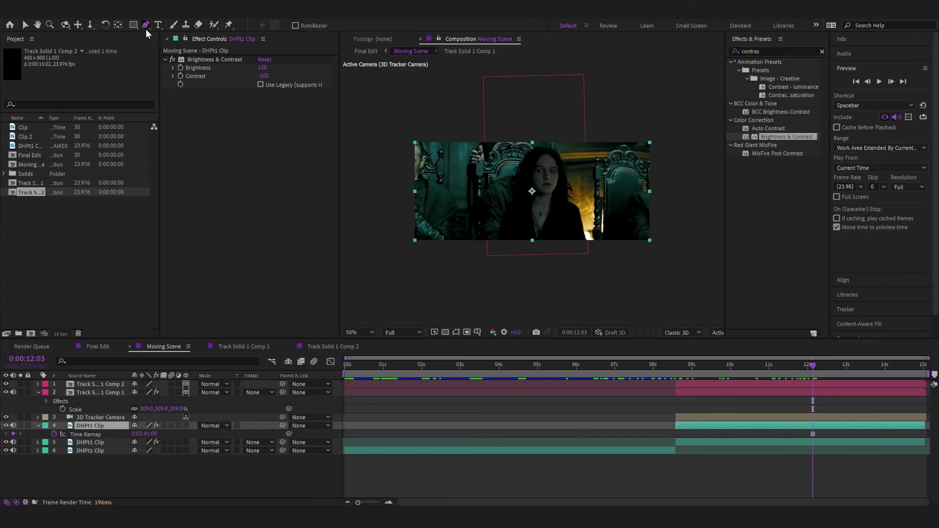
{"action": "key", "text": "slash"}
{"action": "left_click_drag", "start_coordinate": [656, 171], "coordinate": [498, 182]}
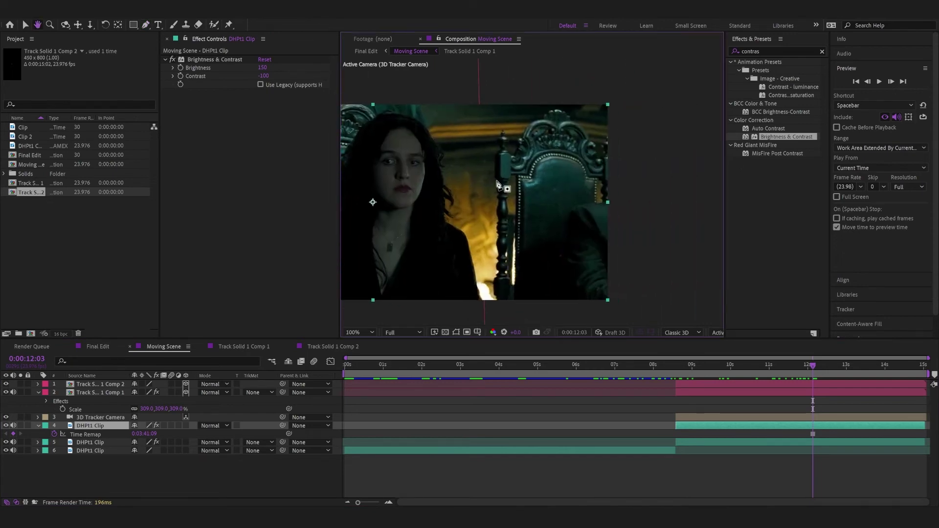
{"action": "scroll", "coordinate": [588, 154], "scroll_direction": "up", "scroll_amount": 1}
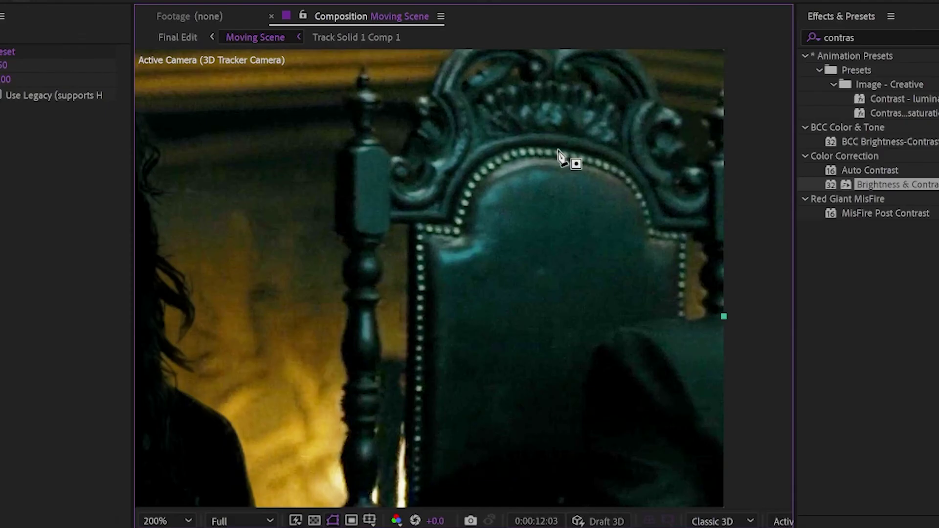
{"action": "left_click", "coordinate": [541, 121]}
{"action": "left_click", "coordinate": [509, 157]}
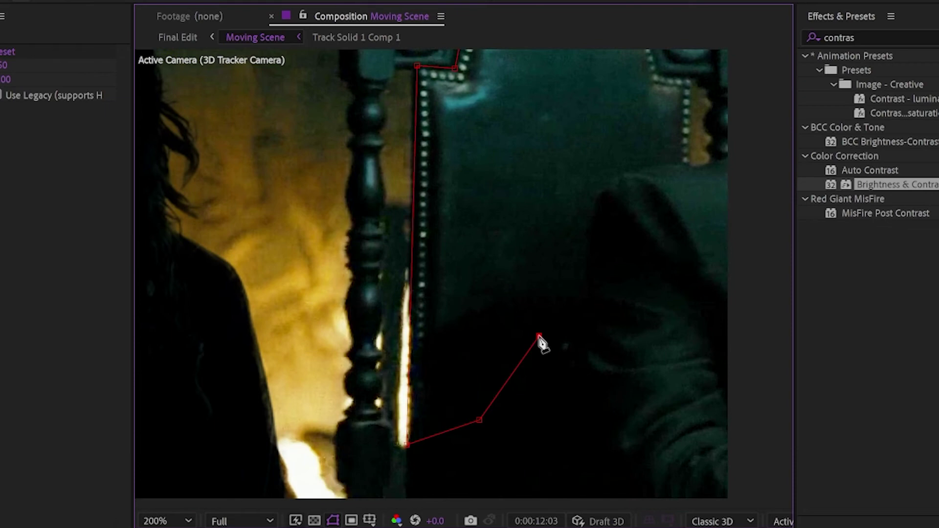
{"action": "left_click", "coordinate": [592, 254]}
{"action": "left_click_drag", "start_coordinate": [603, 193], "coordinate": [607, 180]}
{"action": "left_click", "coordinate": [625, 173]}
{"action": "left_click", "coordinate": [672, 165]}
{"action": "left_click", "coordinate": [688, 165]}
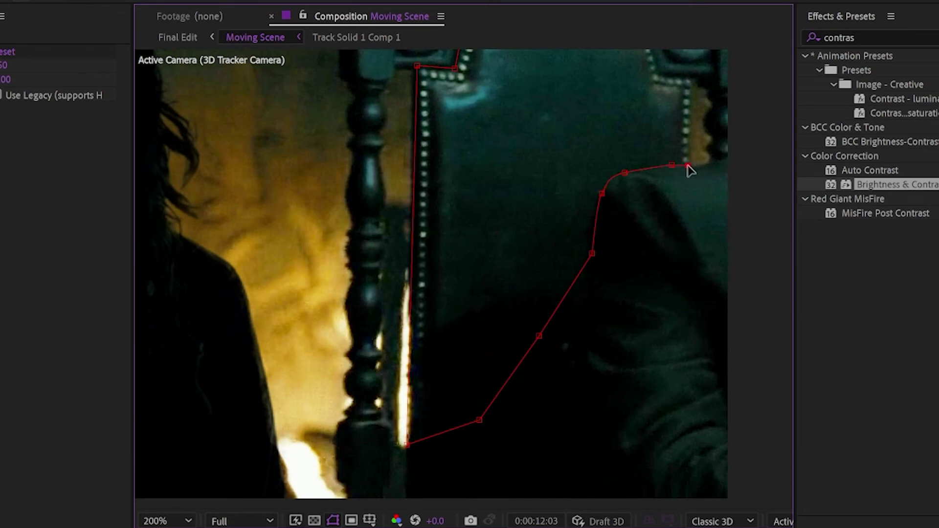
Step: Continue the mask up the chair back's right edge and over its arched top, closing the path
{"action": "left_click_drag", "start_coordinate": [663, 84], "coordinate": [630, 266]}
{"action": "left_click", "coordinate": [659, 259]}
{"action": "left_click", "coordinate": [626, 258]}
{"action": "left_click", "coordinate": [599, 196]}
{"action": "left_click", "coordinate": [578, 187]}
{"action": "left_click", "coordinate": [566, 182]}
{"action": "left_click", "coordinate": [543, 176]}
{"action": "left_click", "coordinate": [527, 173]}
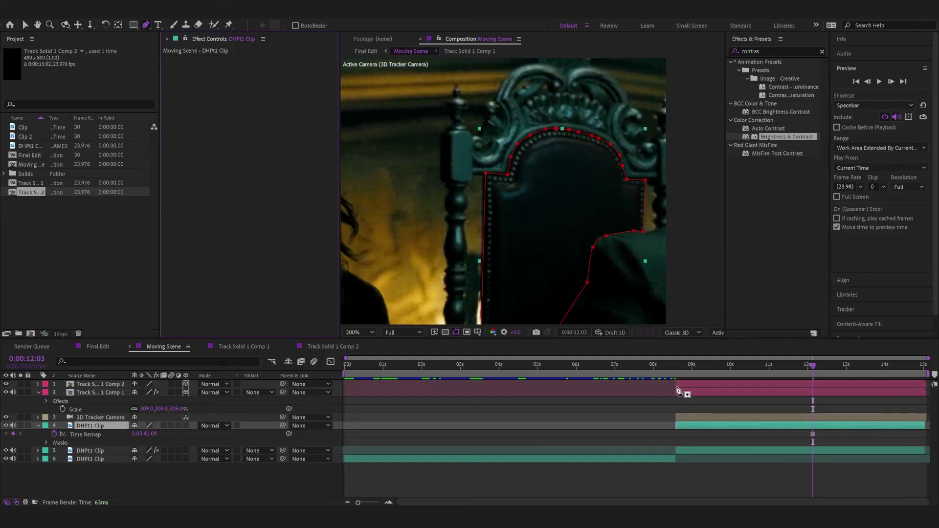
Step: Move the masked chair layer out of Moving Scene into the Track Solid 1 Comp 2 composition, starting at 0:00:08:14
{"action": "left_click", "coordinate": [716, 429]}
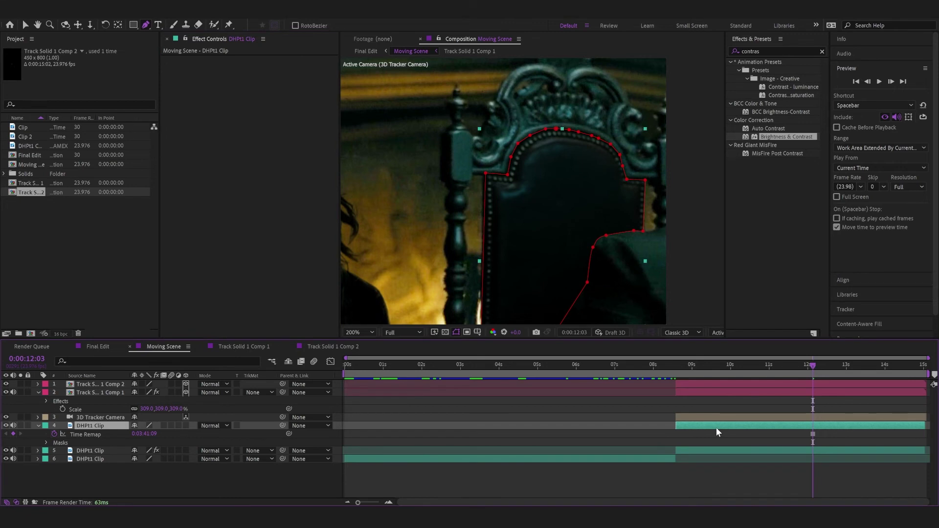
{"action": "key", "text": "Delete"}
{"action": "left_click", "coordinate": [691, 375]}
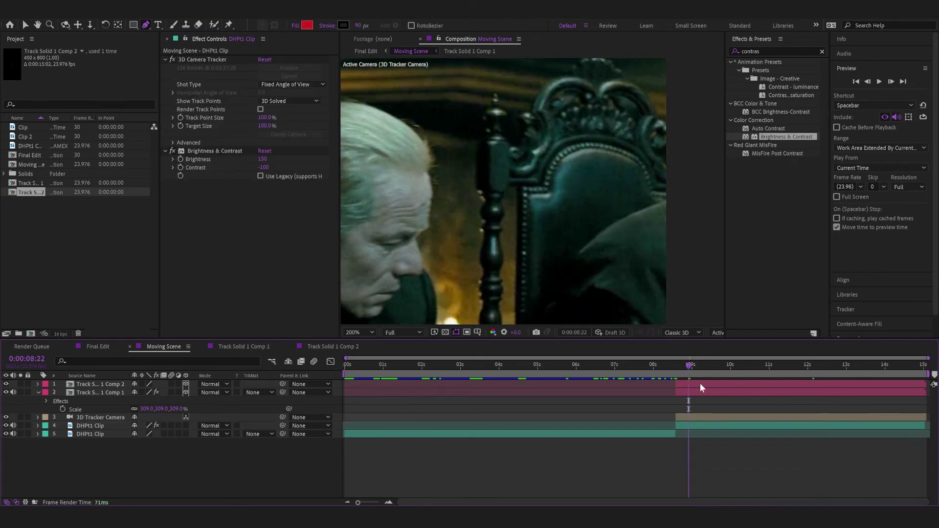
{"action": "double_click", "coordinate": [700, 384]}
{"action": "left_click", "coordinate": [680, 365]}
{"action": "left_click_drag", "start_coordinate": [680, 366], "coordinate": [677, 367]}
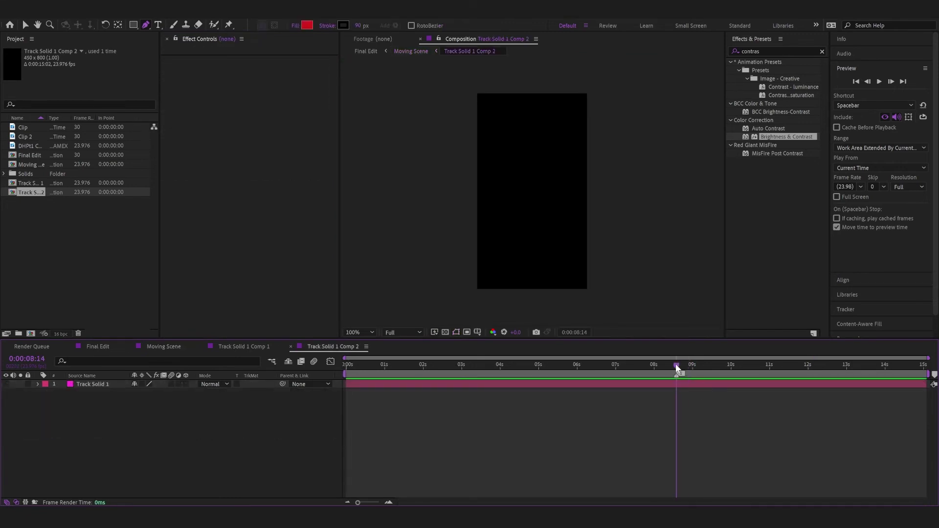
{"action": "left_click", "coordinate": [682, 384]}
{"action": "key", "text": "ctrl+v"}
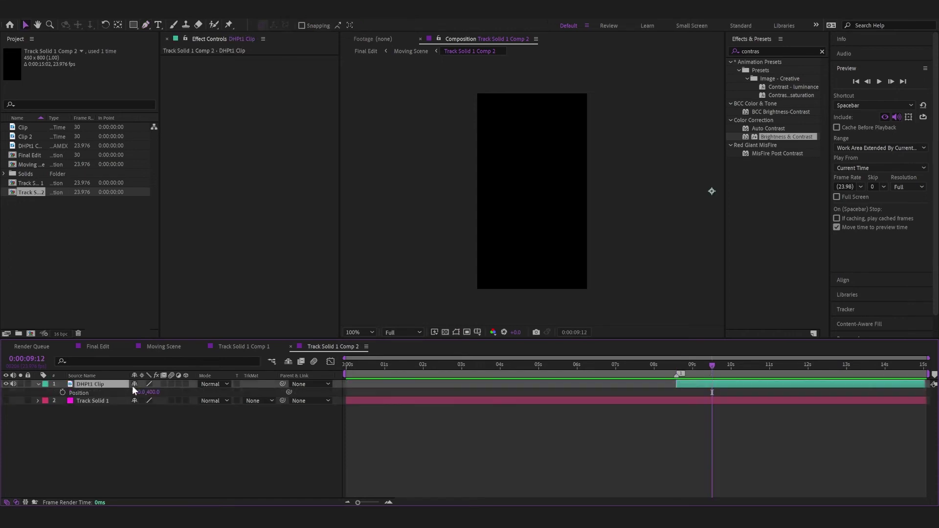
Step: Set the chair cutout's Position to -529, 400 to centre it in the vertical frame, and reveal its mask properties
{"action": "left_click_drag", "start_coordinate": [142, 394], "coordinate": [97, 393]}
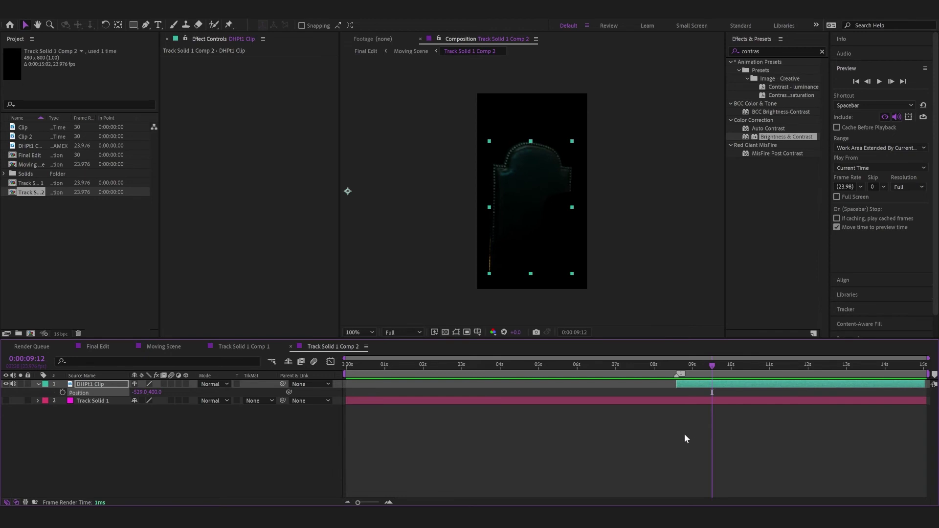
{"action": "key", "text": "m"}
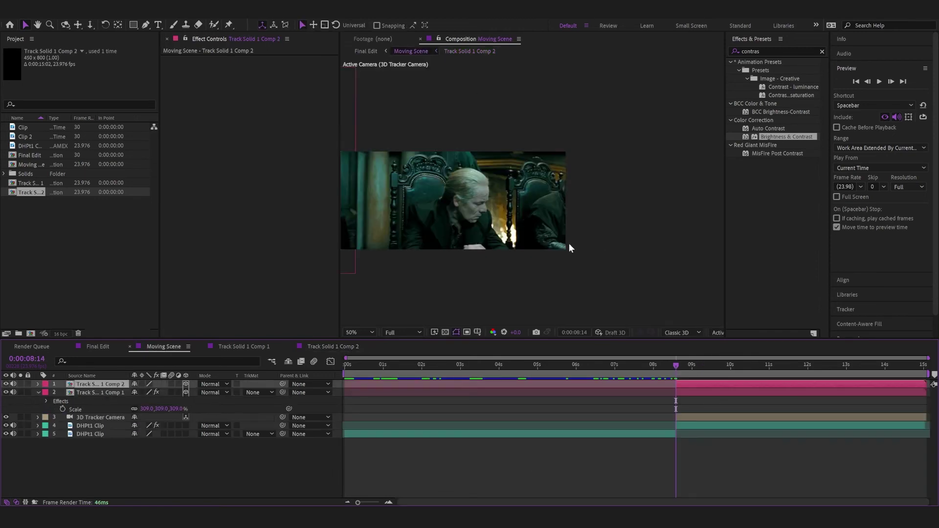
Step: Move the Track Solid 1 Comp 2 layer onto the chair back beside the seated woman and nudge it up slightly at 0:00:11:10
{"action": "scroll", "coordinate": [568, 243], "scroll_direction": "down", "scroll_amount": 2}
{"action": "left_click_drag", "start_coordinate": [467, 197], "coordinate": [552, 218]}
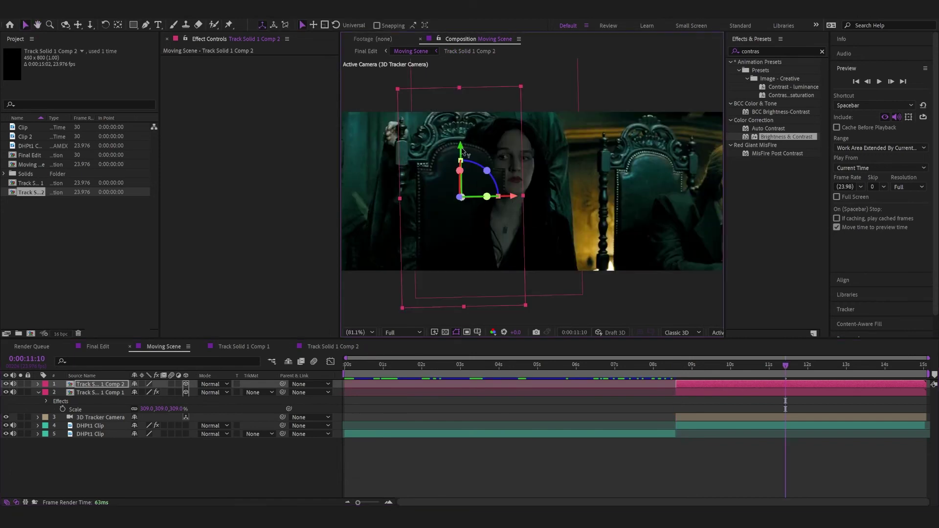
{"action": "left_click_drag", "start_coordinate": [464, 151], "coordinate": [461, 145]}
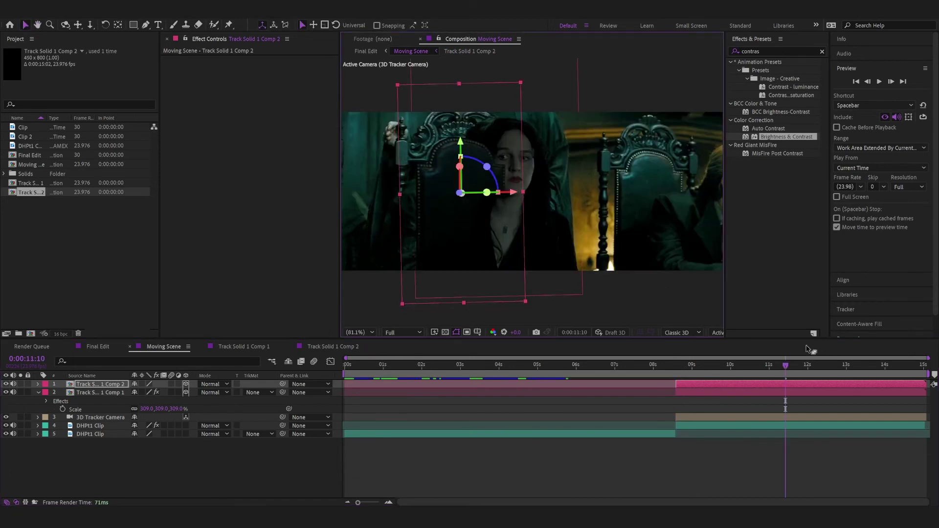
{"action": "left_click", "coordinate": [121, 383]}
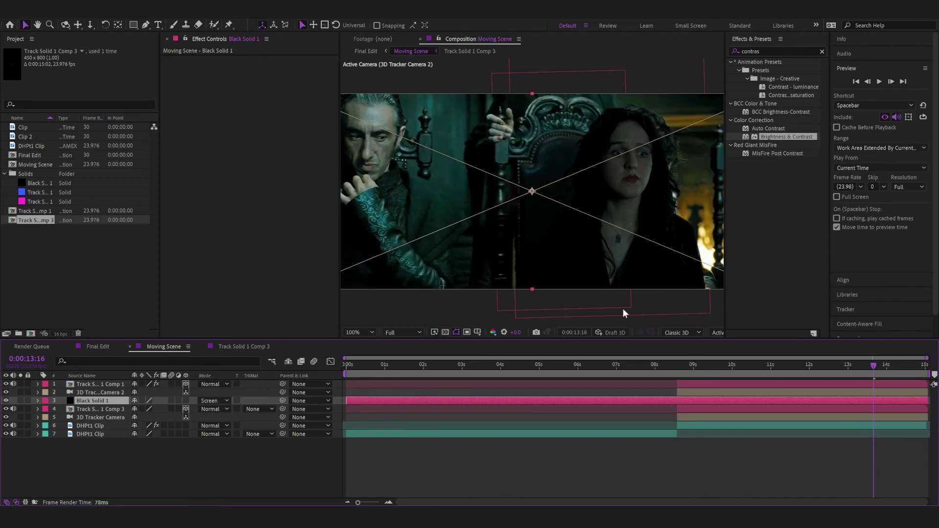
Step: Pen-mask the carved top of the chair behind the seated woman on the clip frozen at 0:00:12:06, with Mask Feather 17
{"action": "left_click", "coordinate": [733, 474]}
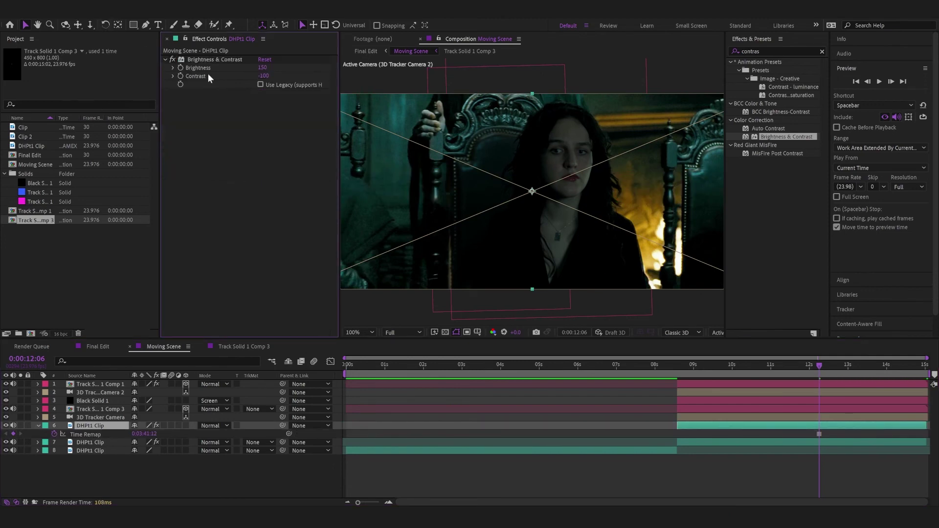
{"action": "key", "text": "g"}
{"action": "left_click", "coordinate": [462, 111]}
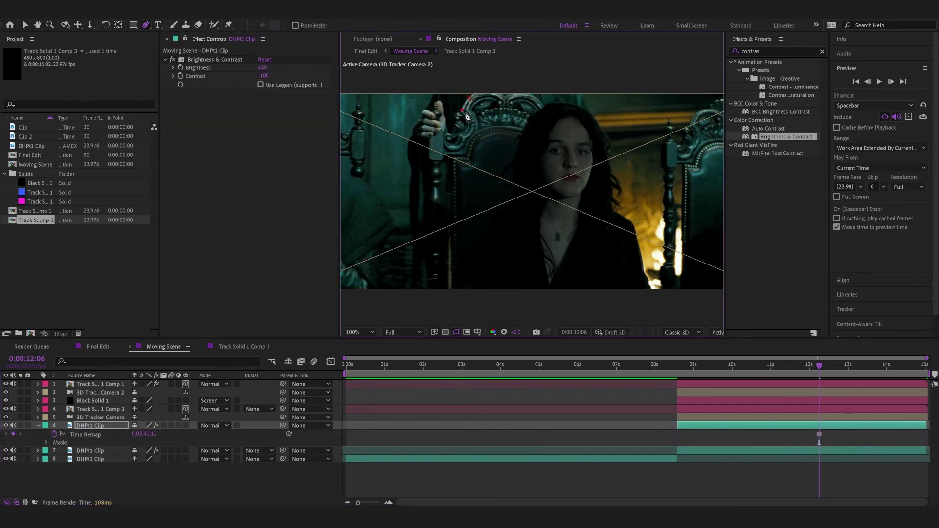
{"action": "left_click", "coordinate": [518, 93]}
{"action": "left_click", "coordinate": [470, 97]}
{"action": "key", "text": "f"}
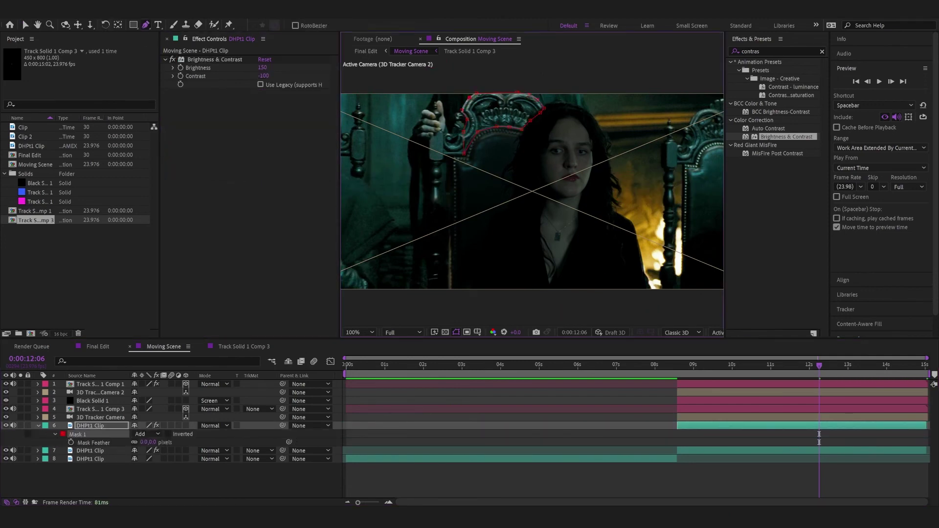
{"action": "left_click_drag", "start_coordinate": [143, 442], "coordinate": [152, 443]}
Step: Create a track solid at 0:00:11:07 from a 3D Camera Tracker point on the carved chair top beside the woman
{"action": "left_click", "coordinate": [691, 416]}
{"action": "left_click", "coordinate": [691, 450]}
{"action": "left_click", "coordinate": [202, 60]}
{"action": "left_click_drag", "start_coordinate": [820, 367], "coordinate": [782, 371]}
{"action": "key", "text": "v"}
{"action": "left_click", "coordinate": [409, 125]}
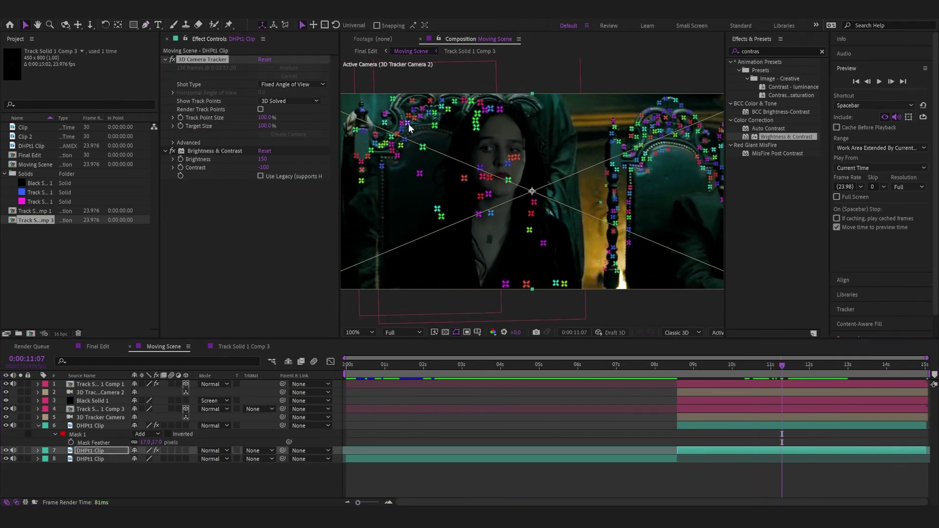
{"action": "left_click", "coordinate": [705, 417]}
{"action": "left_click", "coordinate": [793, 451]}
{"action": "left_click", "coordinate": [203, 59]}
{"action": "right_click", "coordinate": [407, 122]}
{"action": "left_click", "coordinate": [435, 139]}
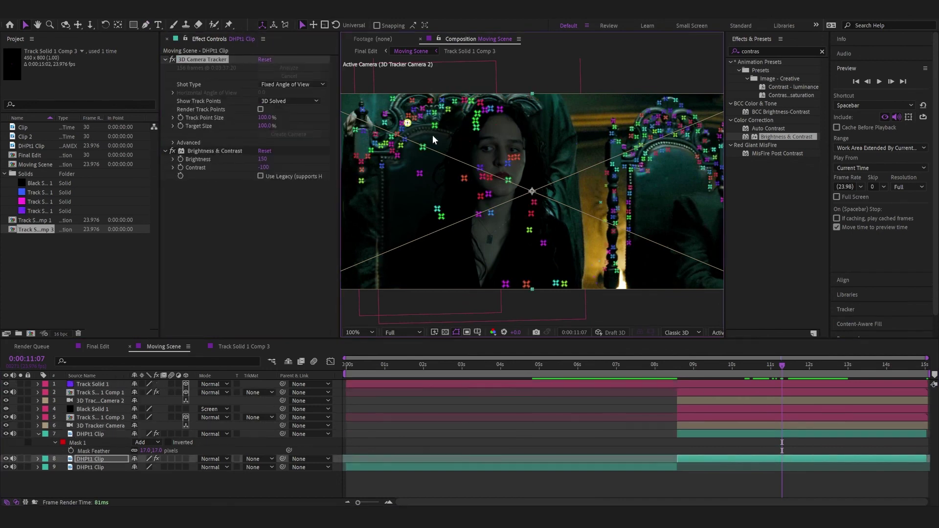
Step: Place the new track solid below 3D Tracker Camera, trim its start to 0:00:08:14 and pre-compose it
{"action": "left_click_drag", "start_coordinate": [704, 384], "coordinate": [704, 422]}
{"action": "left_click_drag", "start_coordinate": [784, 370], "coordinate": [677, 370]}
{"action": "key", "text": "alt+["}
{"action": "key", "text": "ctrl+shift+c"}
Step: Resize the Track Solid 1 Comp 4 composition to 450 x 800 and transfer the masked chair clip into it from Moving Scene
{"action": "double_click", "coordinate": [34, 239]}
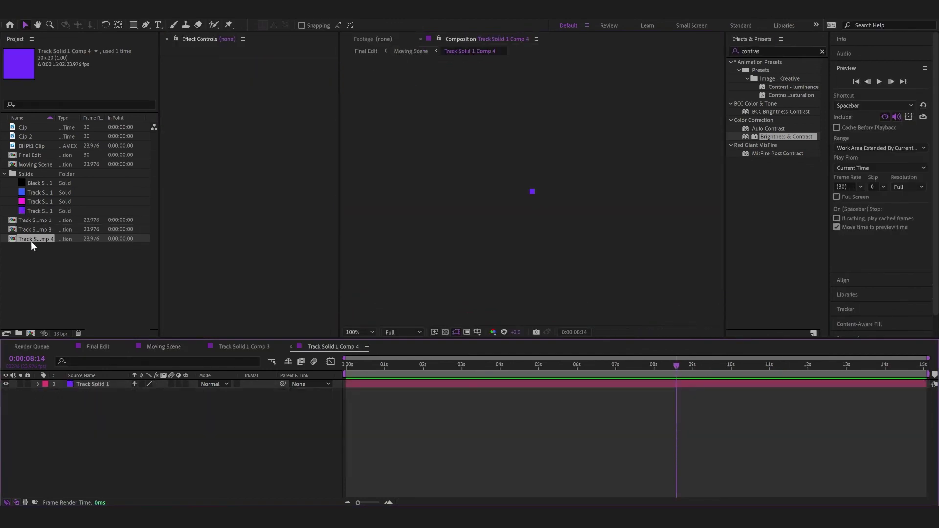
{"action": "key", "text": "ctrl+k"}
{"action": "type", "text": "450"}
{"action": "left_click", "coordinate": [164, 347]}
{"action": "left_click", "coordinate": [708, 435]}
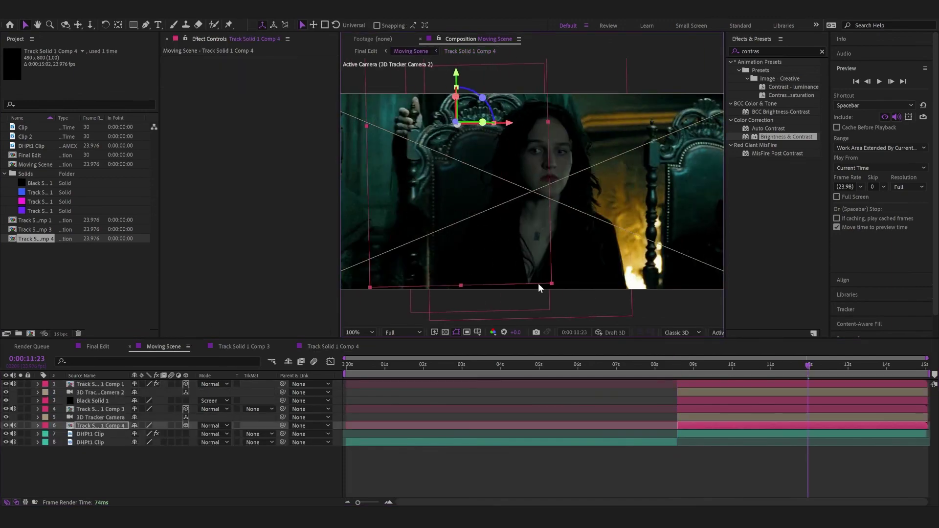
Step: Scale down the Track Solid 1 Comp 4 layer and reposition it over the carved chair top at 0:00:11:23
{"action": "left_click_drag", "start_coordinate": [538, 284], "coordinate": [511, 220]}
{"action": "left_click_drag", "start_coordinate": [471, 147], "coordinate": [488, 116]}
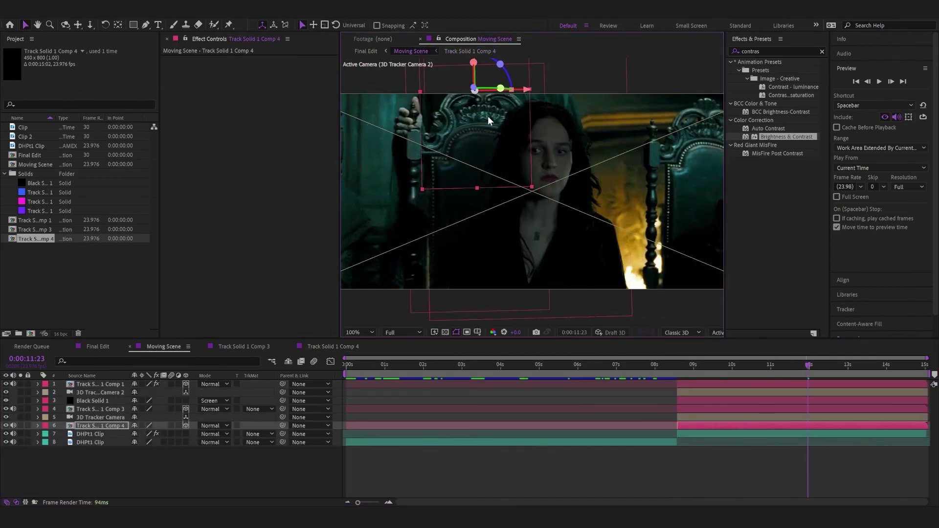
{"action": "left_click", "coordinate": [38, 425]}
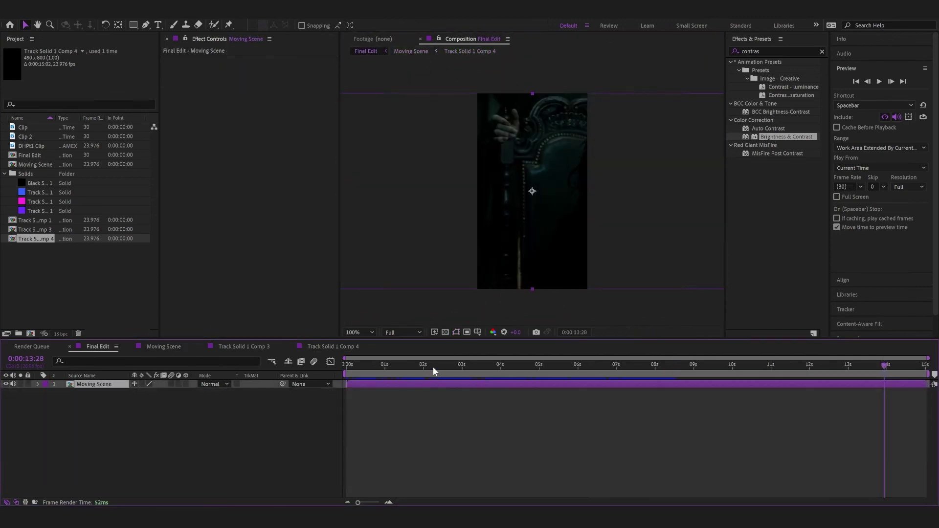
Step: Play Final Edit from the start to check the chair blends in the vertical frame
{"action": "left_click_drag", "start_coordinate": [433, 371], "coordinate": [316, 397]}
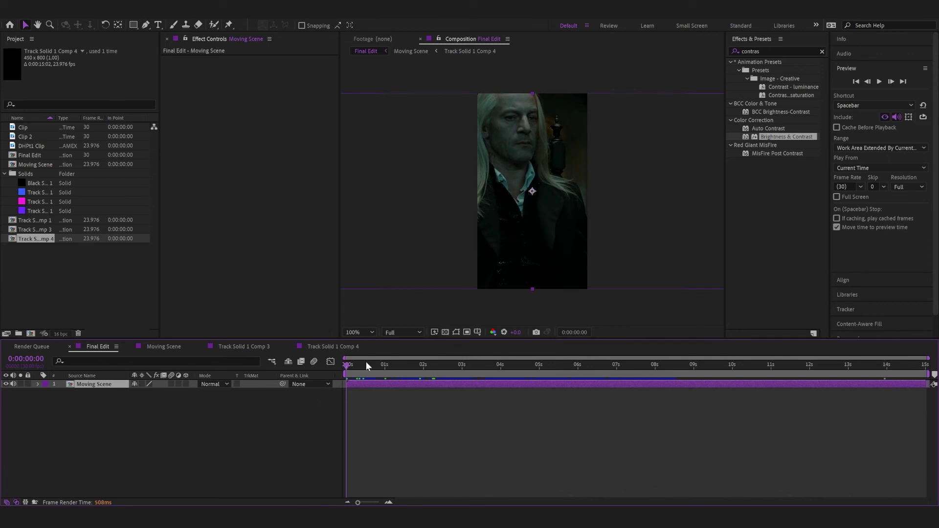
{"action": "key", "text": "space"}
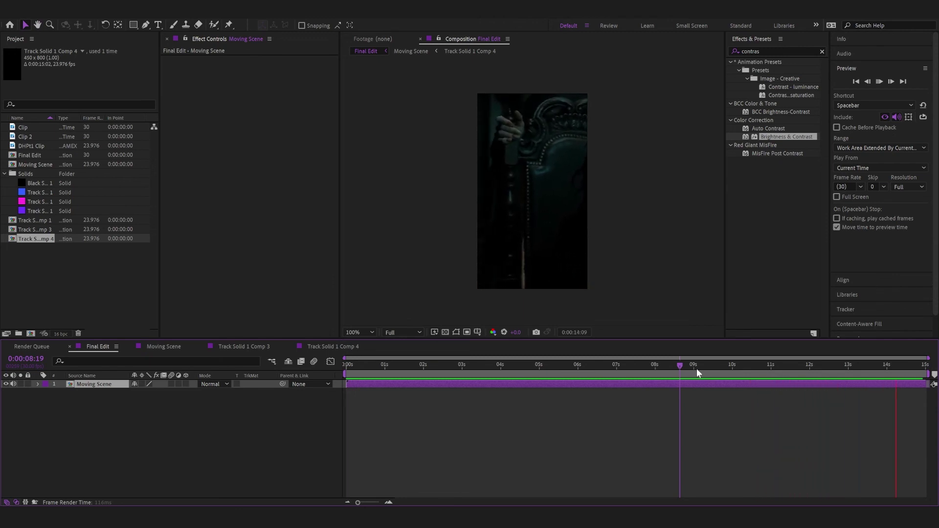
{"action": "left_click_drag", "start_coordinate": [756, 365], "coordinate": [779, 373]}
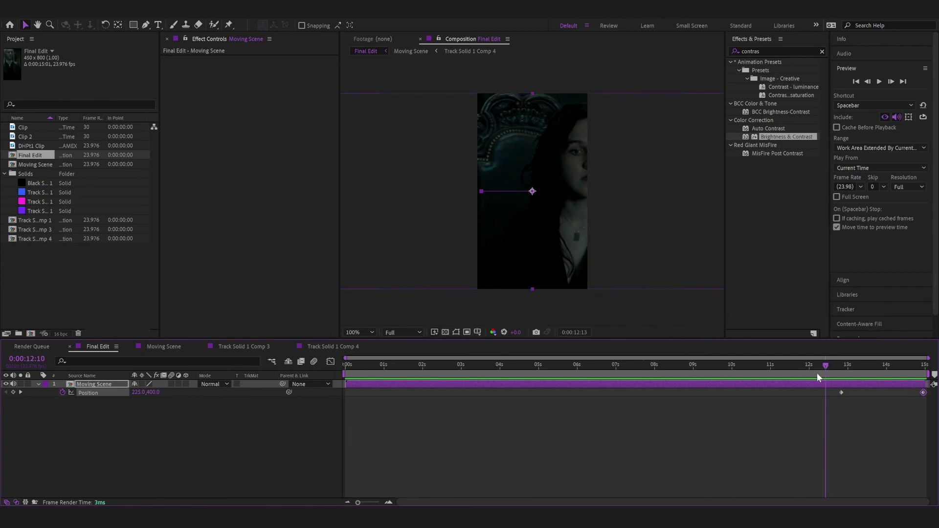
Step: Retime the start of Moving Scene's Position animation to 0:00:13:08, set the Position there to 62.1, 400, and preview from 0:00:10:05
{"action": "left_click_drag", "start_coordinate": [817, 373], "coordinate": [811, 394]}
{"action": "key", "text": "space"}
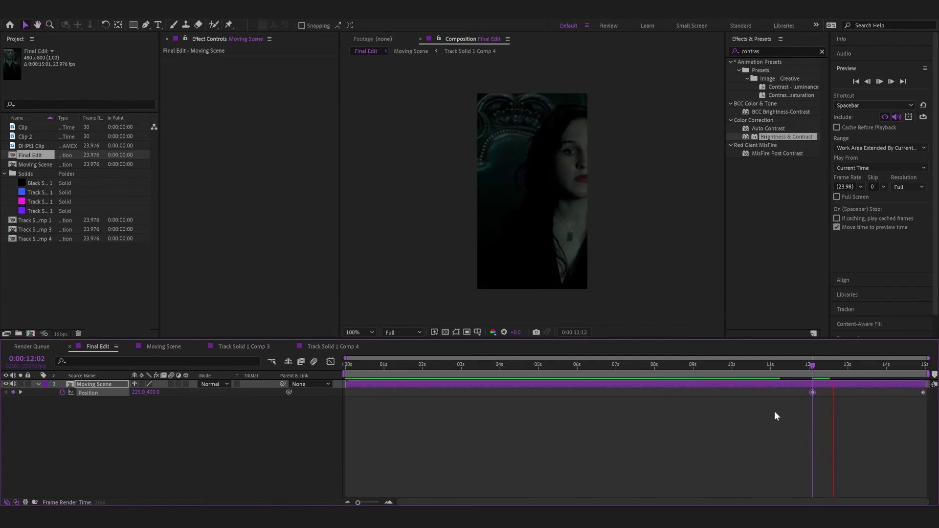
{"action": "left_click", "coordinate": [861, 377]}
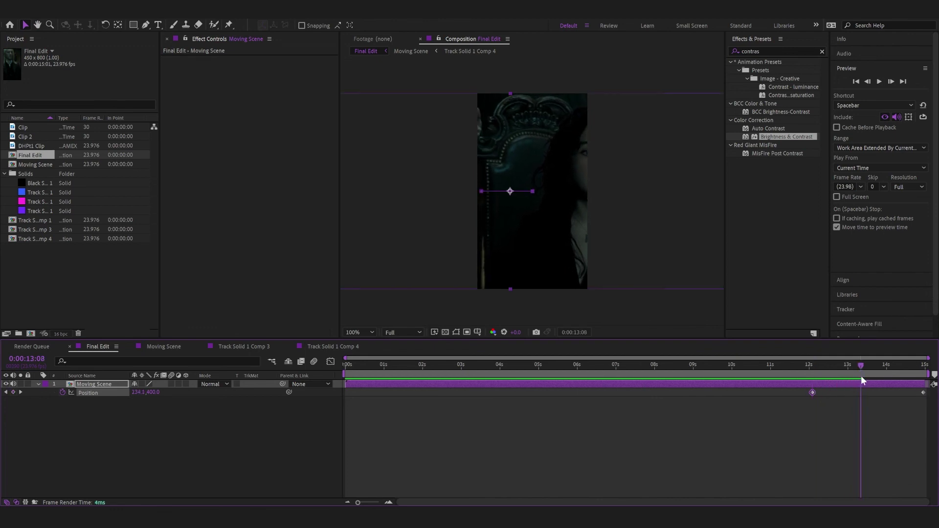
{"action": "left_click_drag", "start_coordinate": [629, 263], "coordinate": [619, 262]}
{"action": "left_click", "coordinate": [739, 371]}
{"action": "key", "text": "space"}
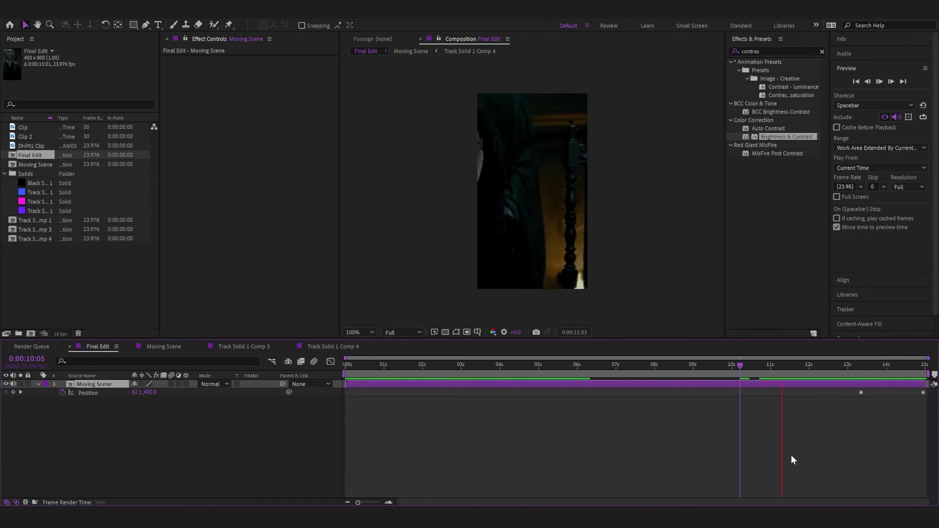